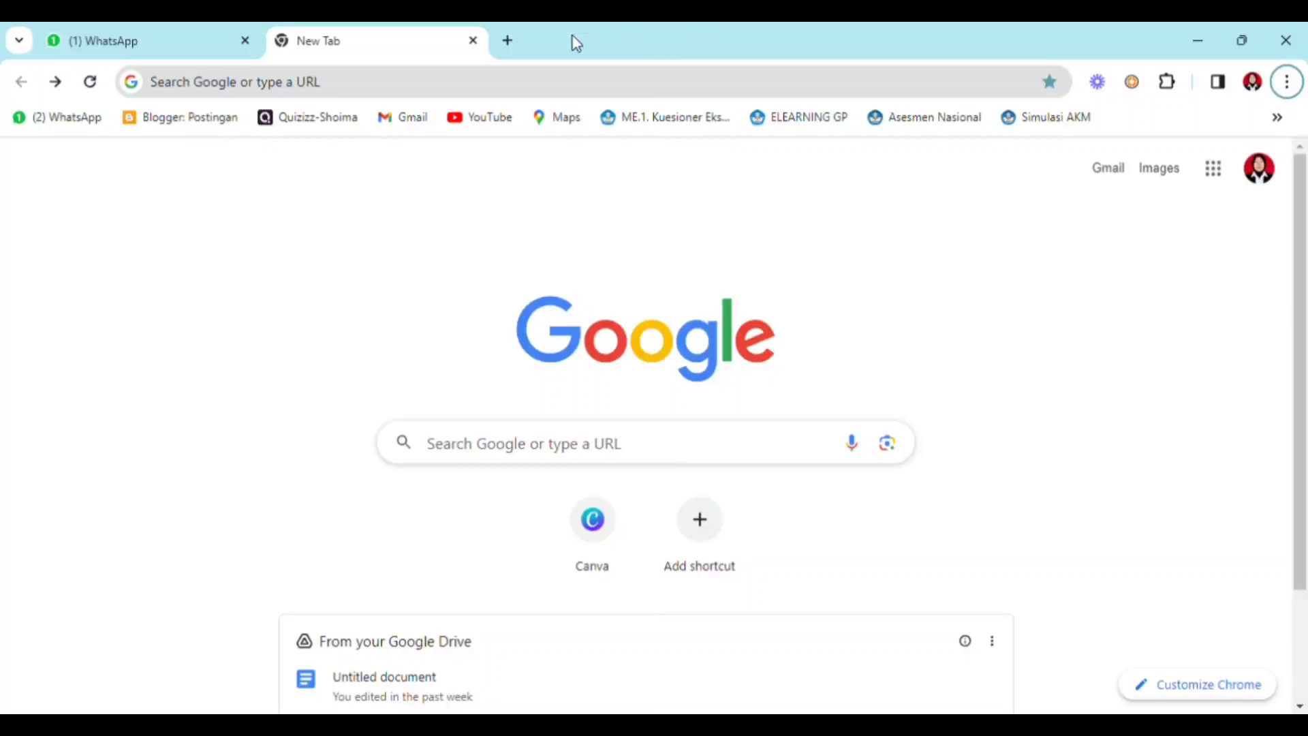
- Search Google for "platform merdeka mengajar" and enter PMM from the Merdeka Mengajar site
left_click(497, 89)
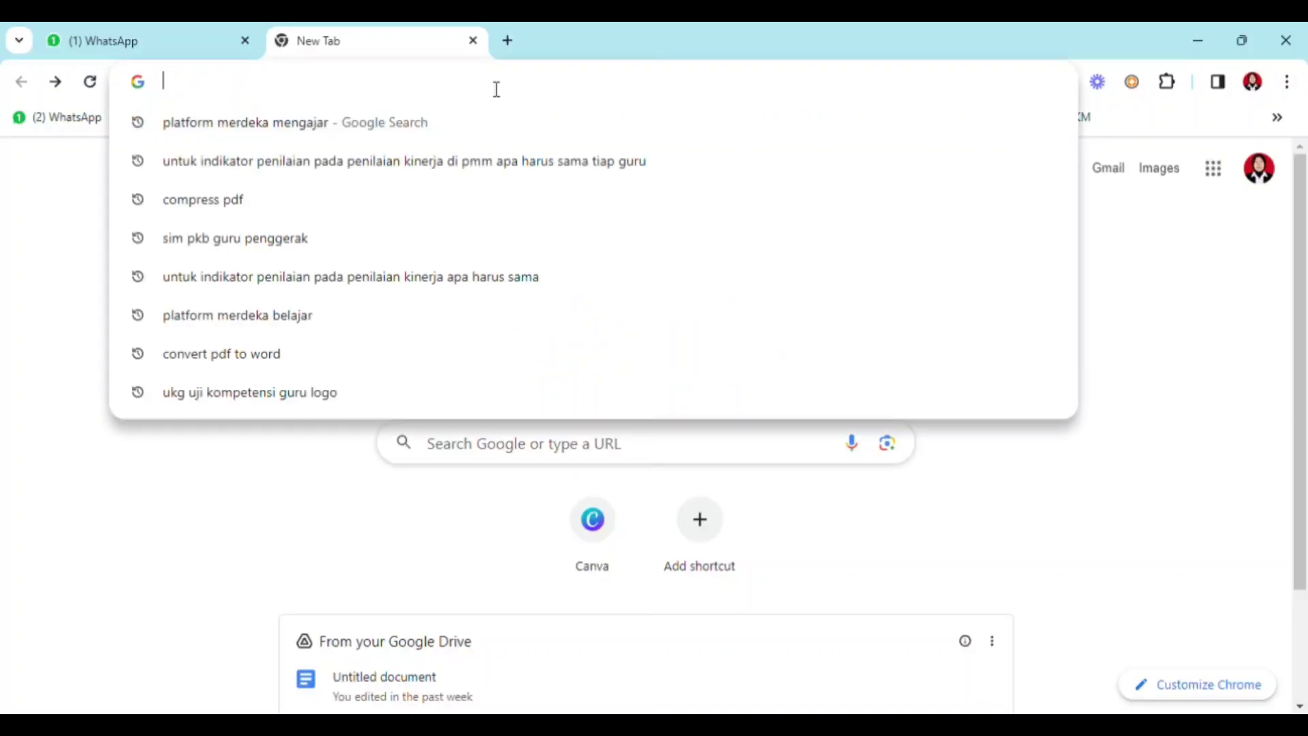
left_click(263, 131)
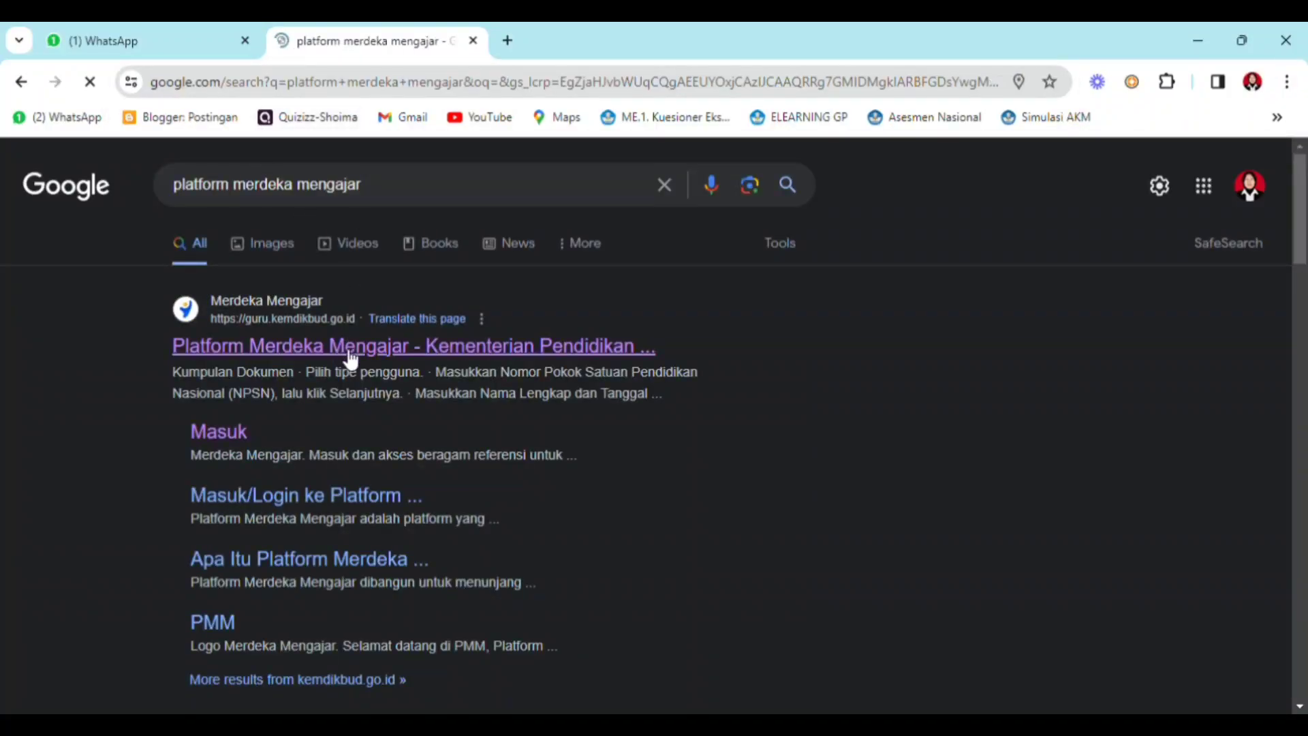
left_click(349, 353)
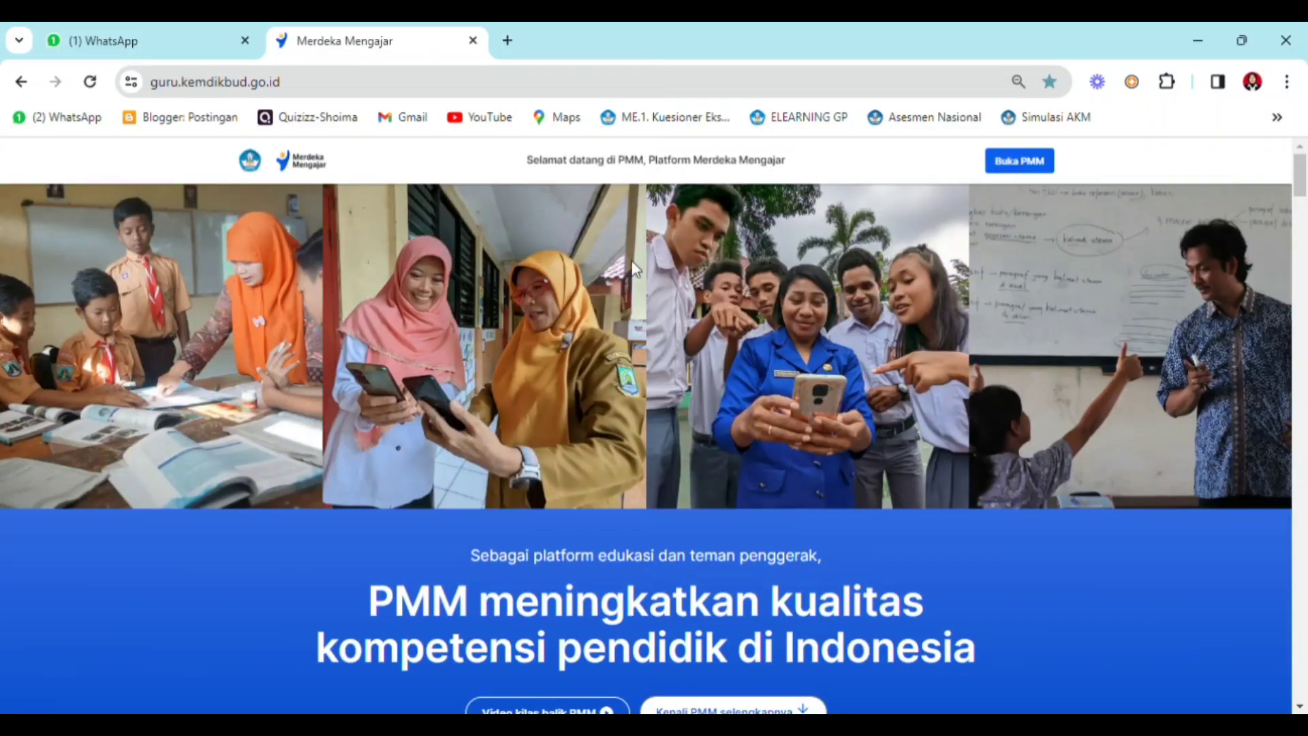
left_click(1020, 170)
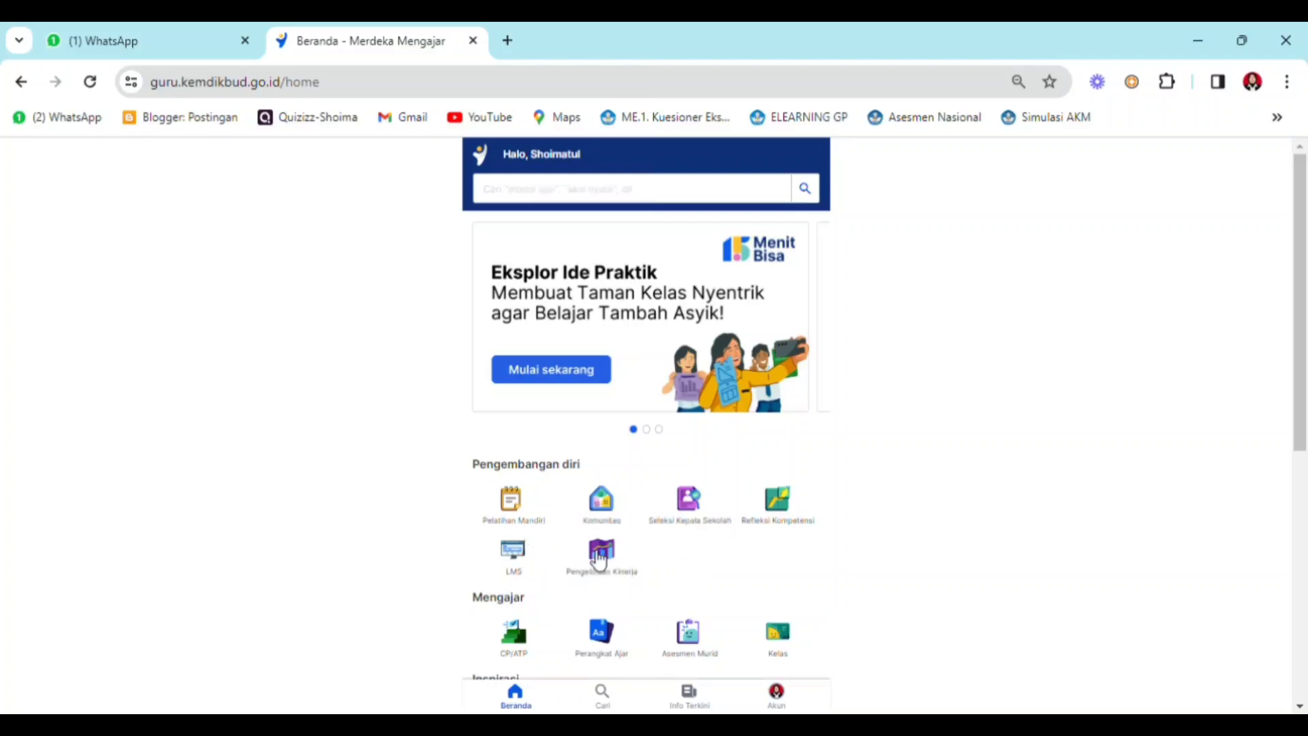
- Open Pengelolaan Kinerja and start the Perencanaan Kinerja for January
left_click(631, 564)
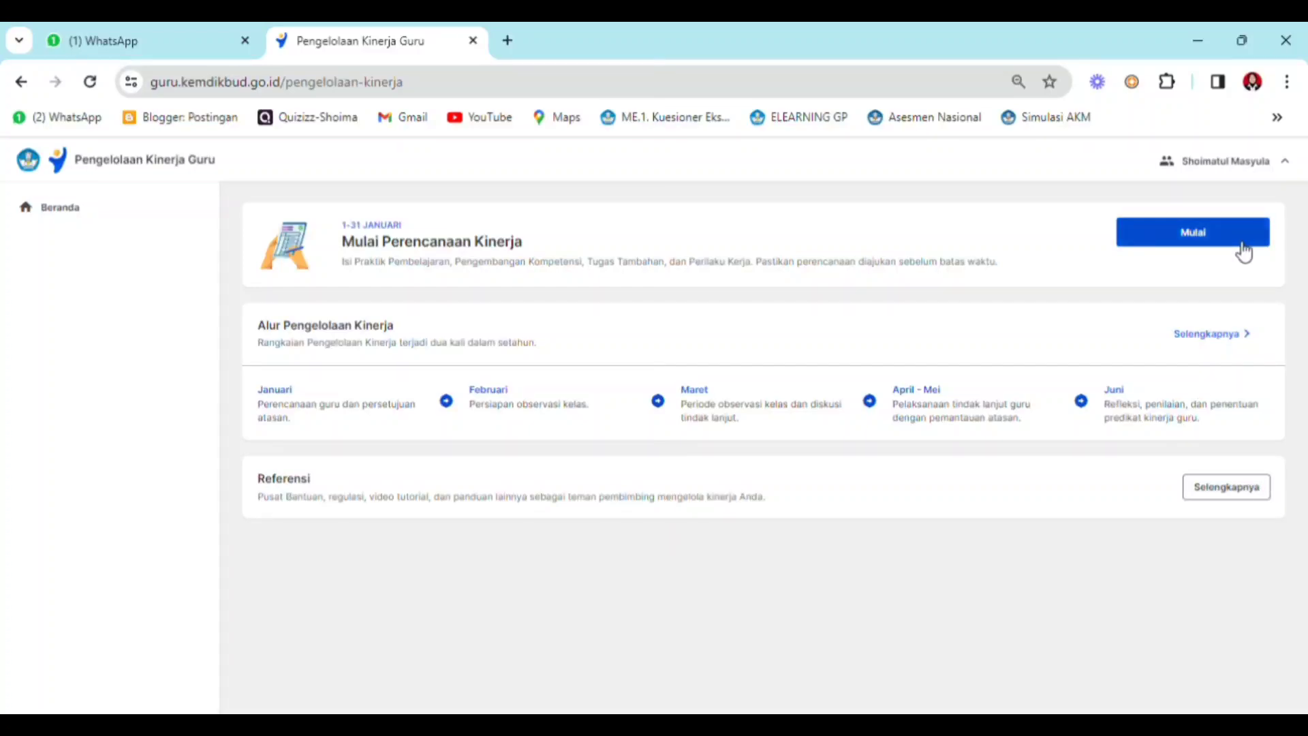
left_click(1199, 239)
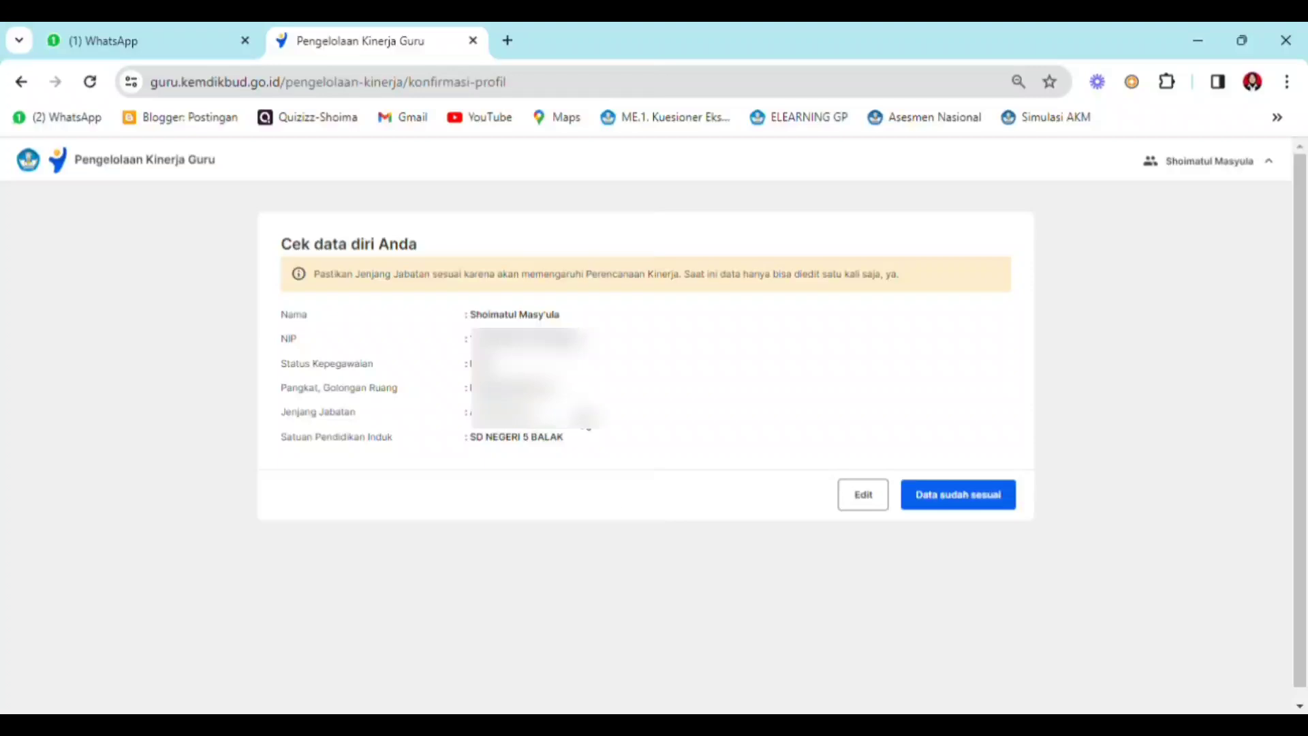
- Save the profile with rank Penata Muda, III/a and position level Ahli Pertama, and confirm the personal data as correct
left_click(858, 505)
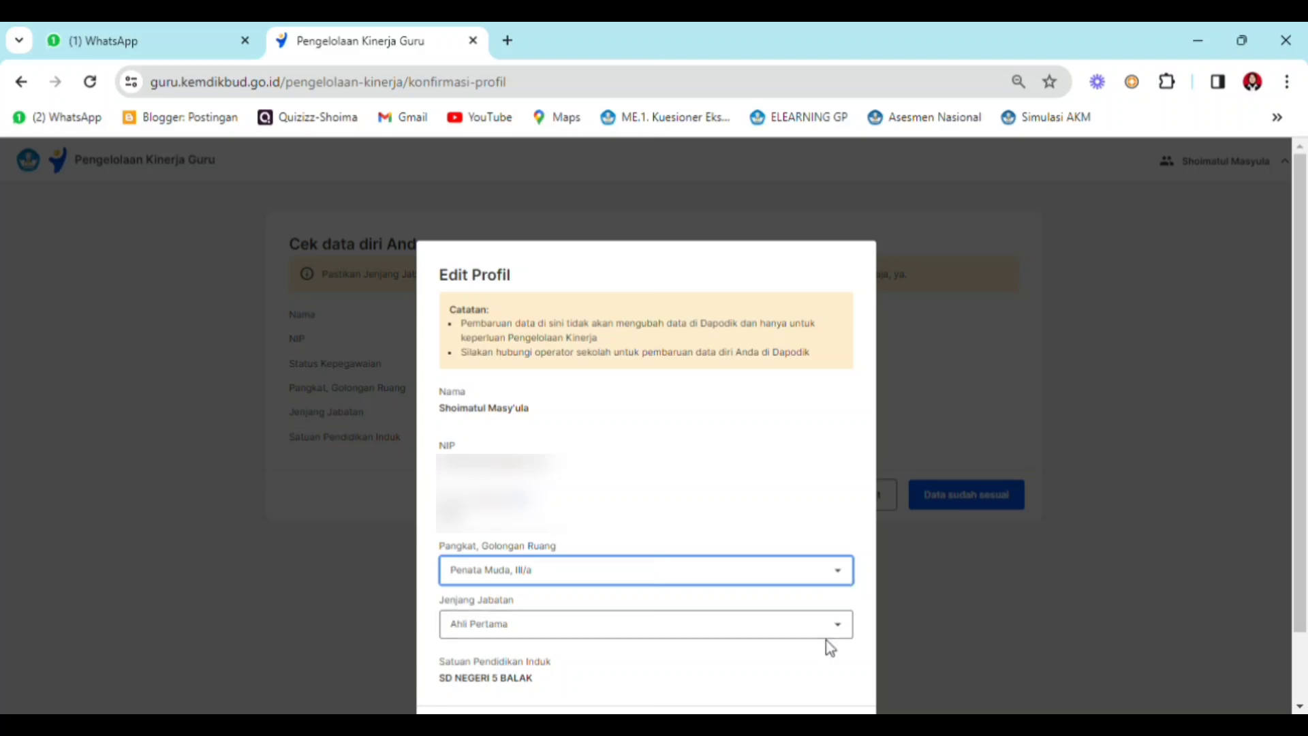
left_click(844, 583)
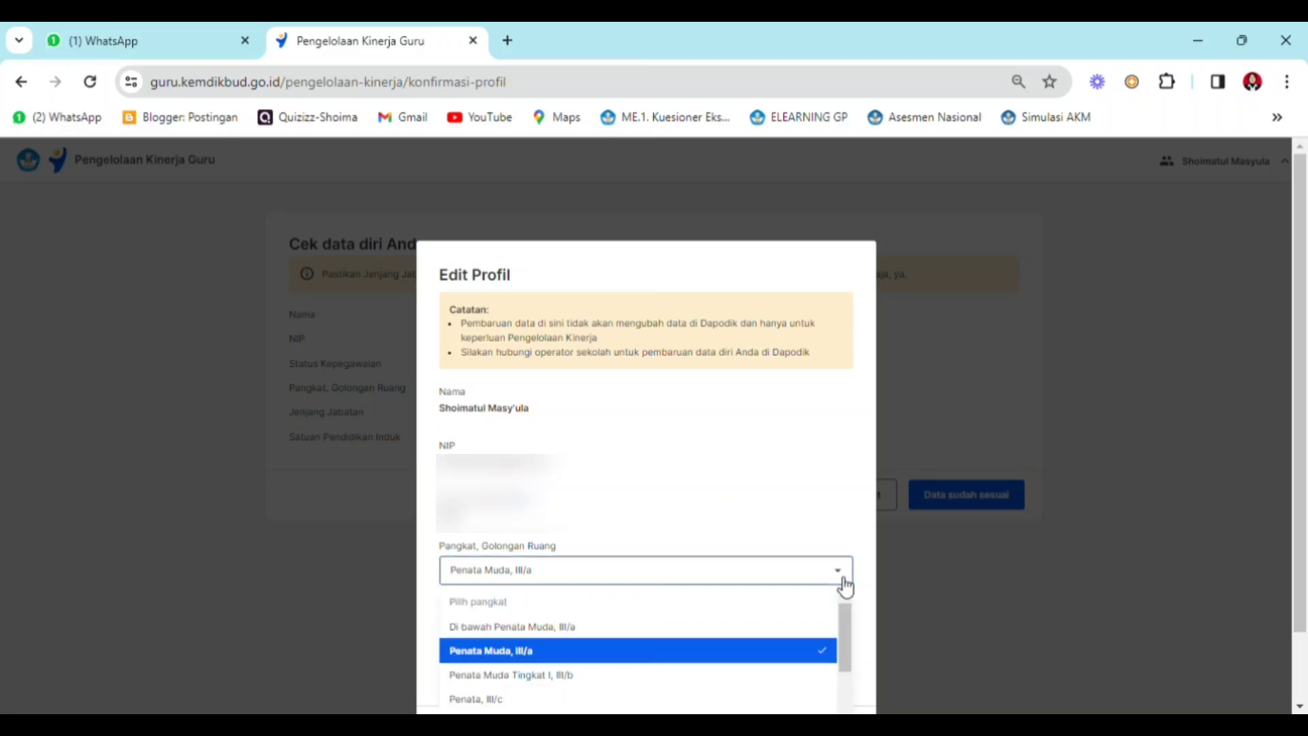
left_click(844, 584)
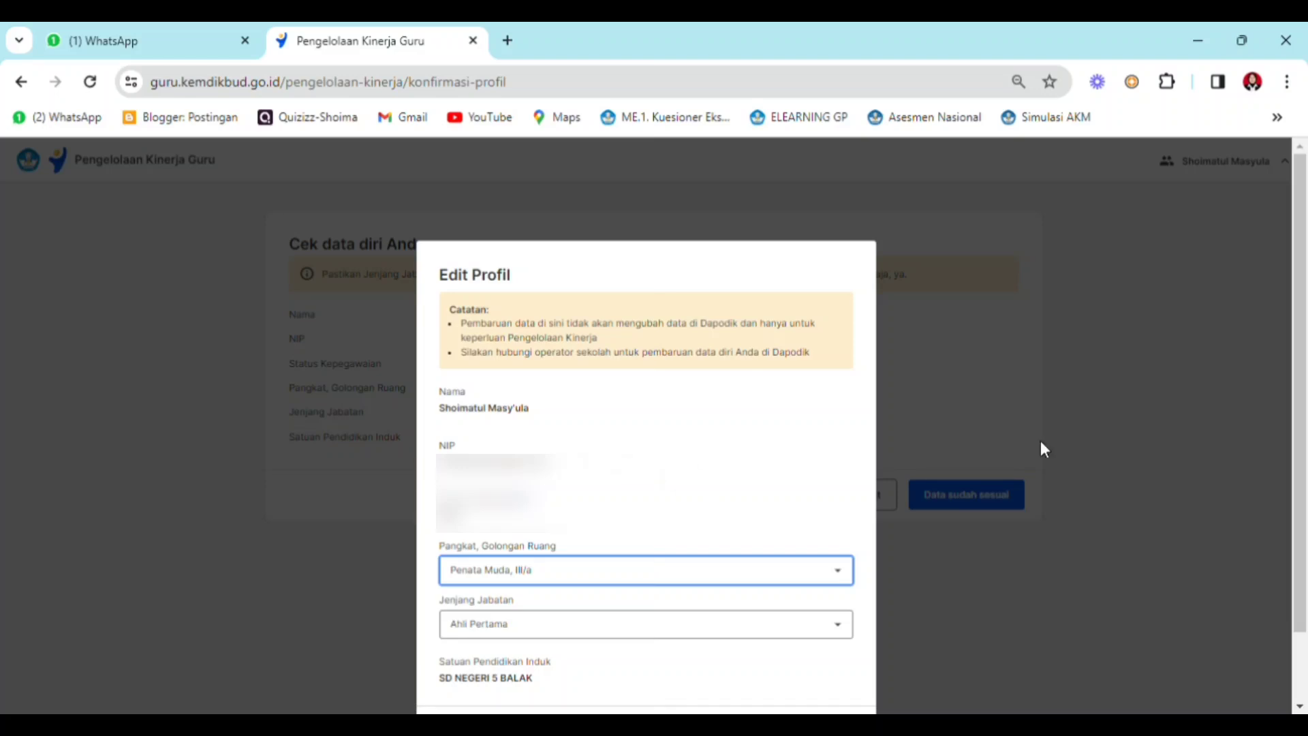
left_click_drag(1299, 403, 1306, 493)
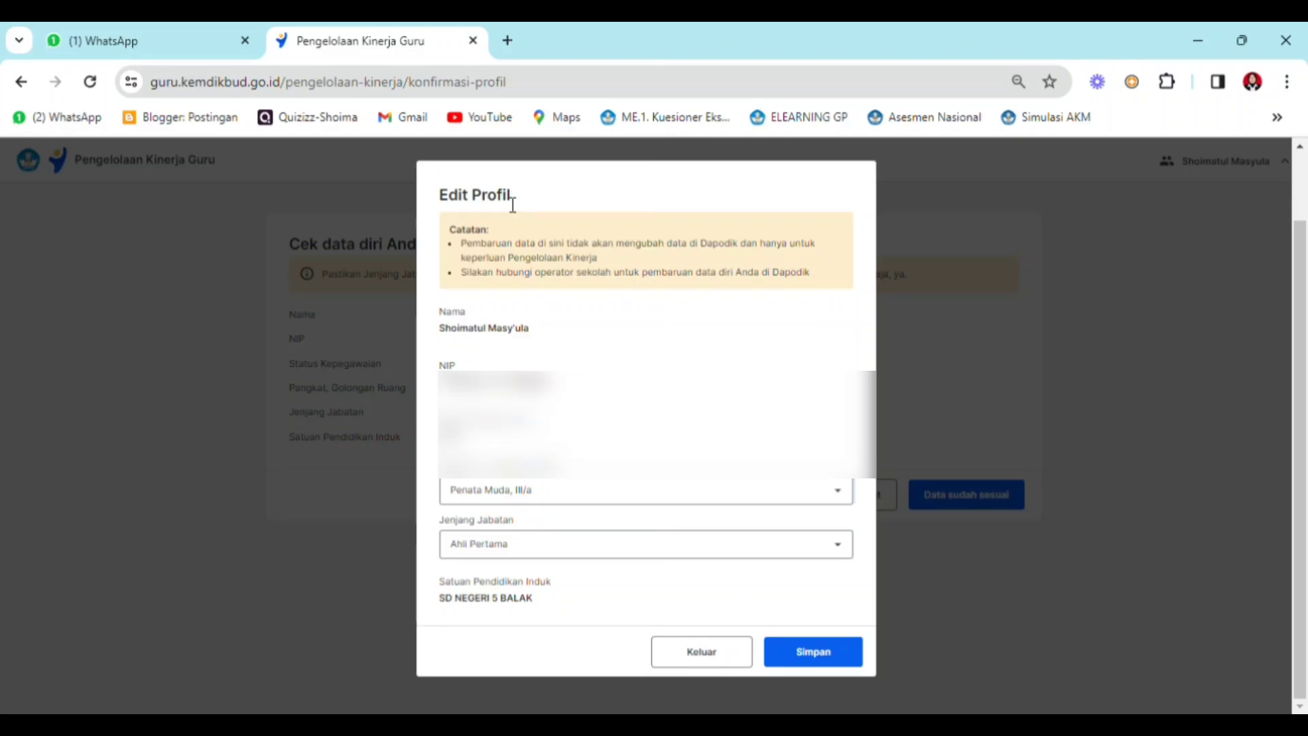
left_click(857, 656)
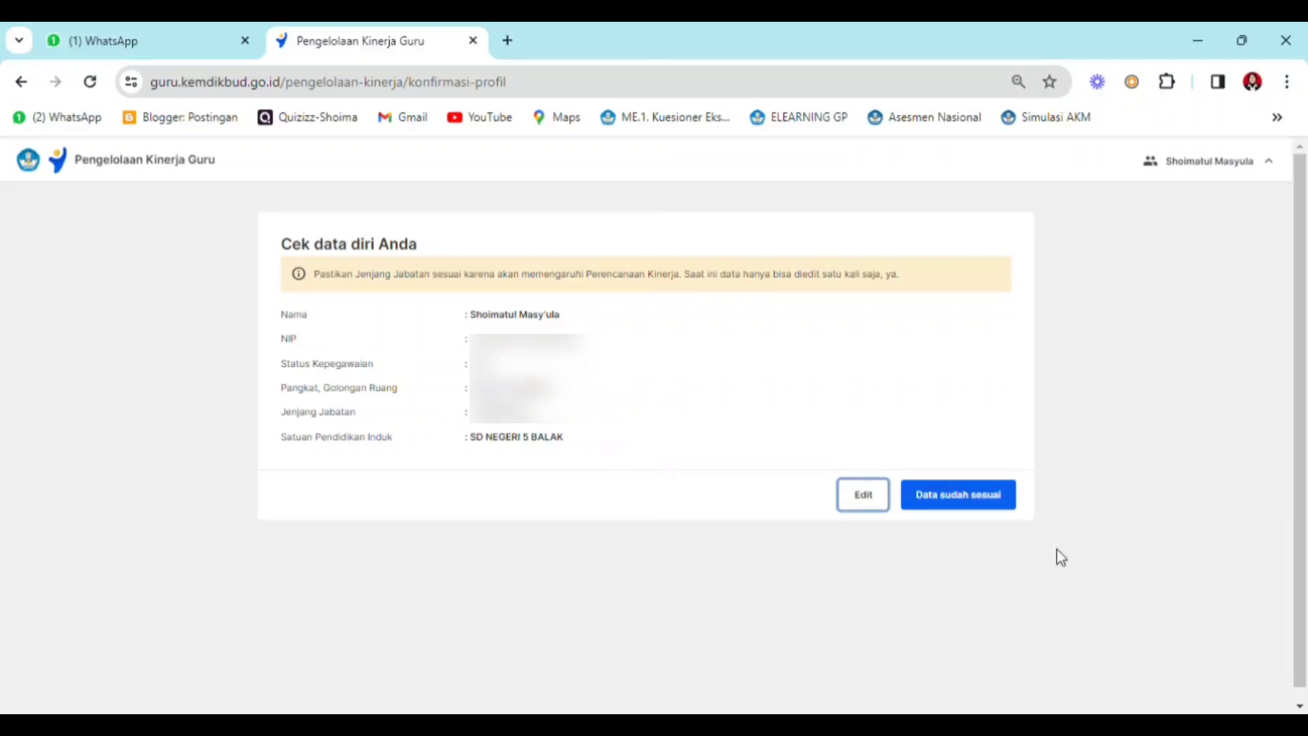
left_click(964, 497)
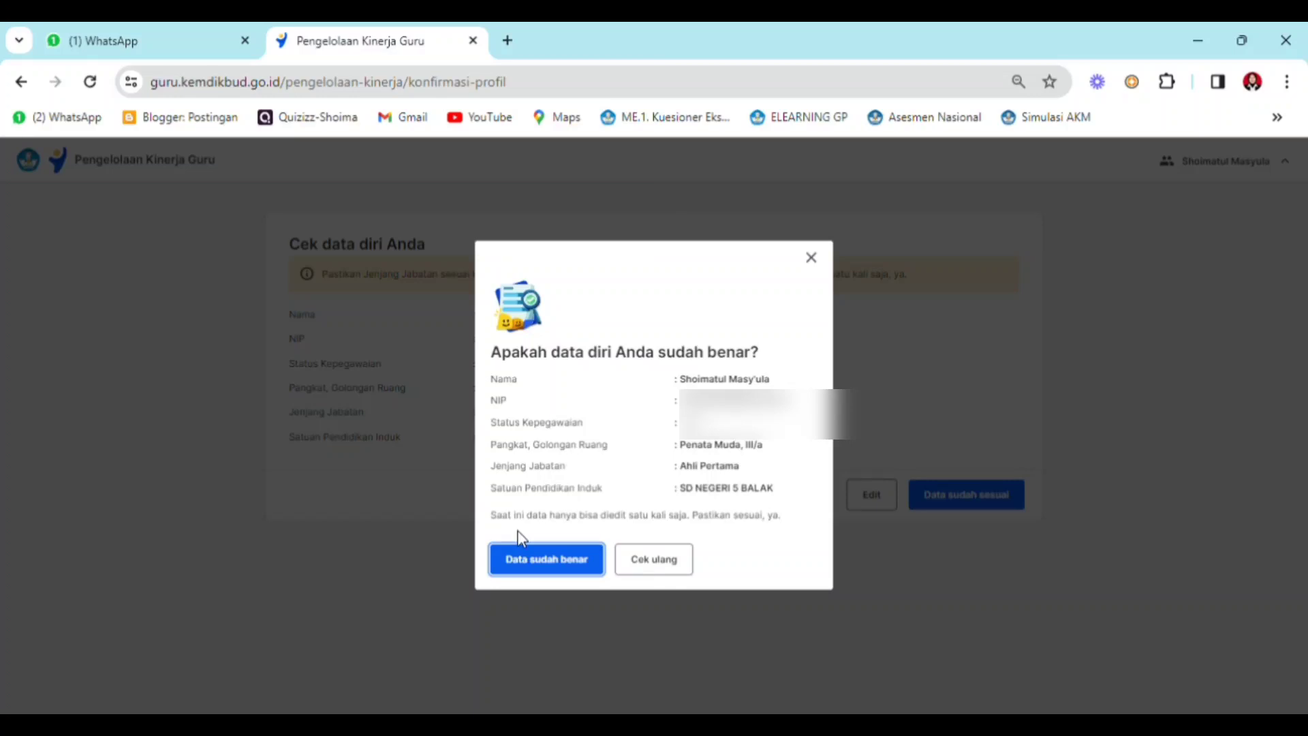
left_click(547, 562)
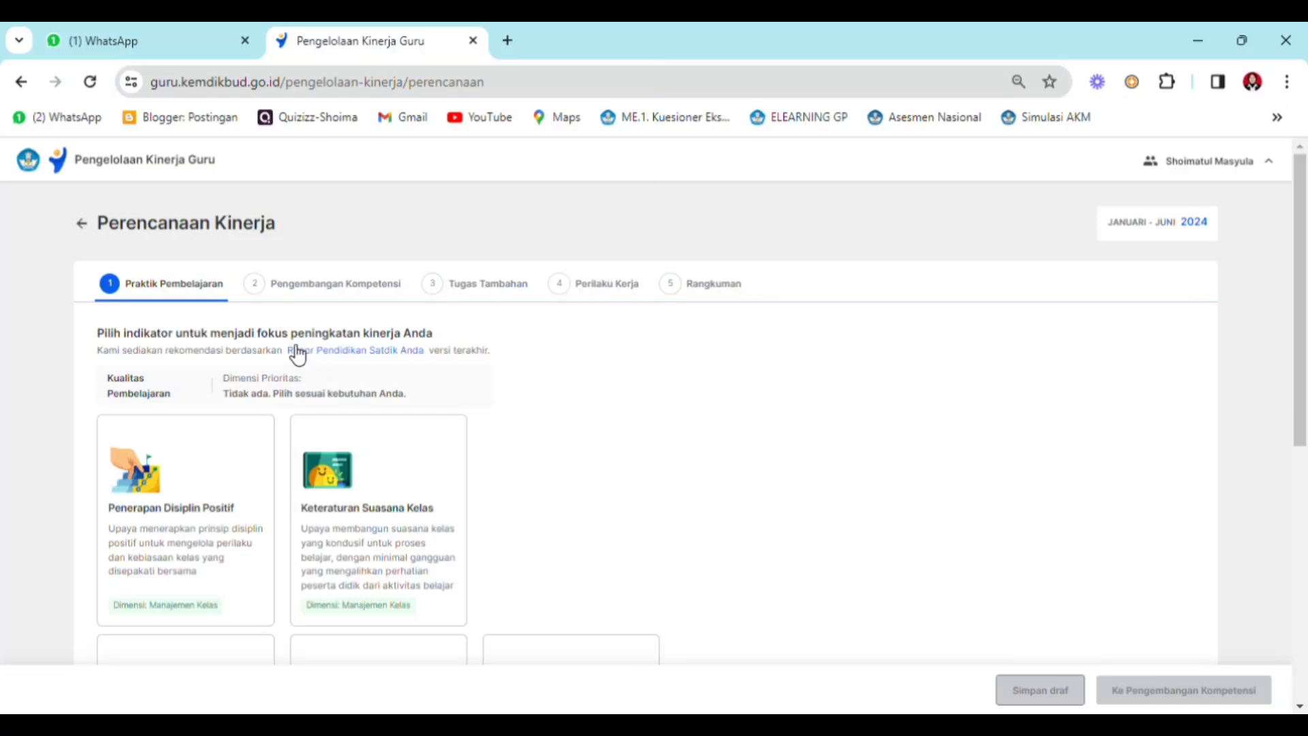
- Review the school's Rapor Pendidikan summary and the available Praktik Pembelajaran indicators
left_click(361, 352)
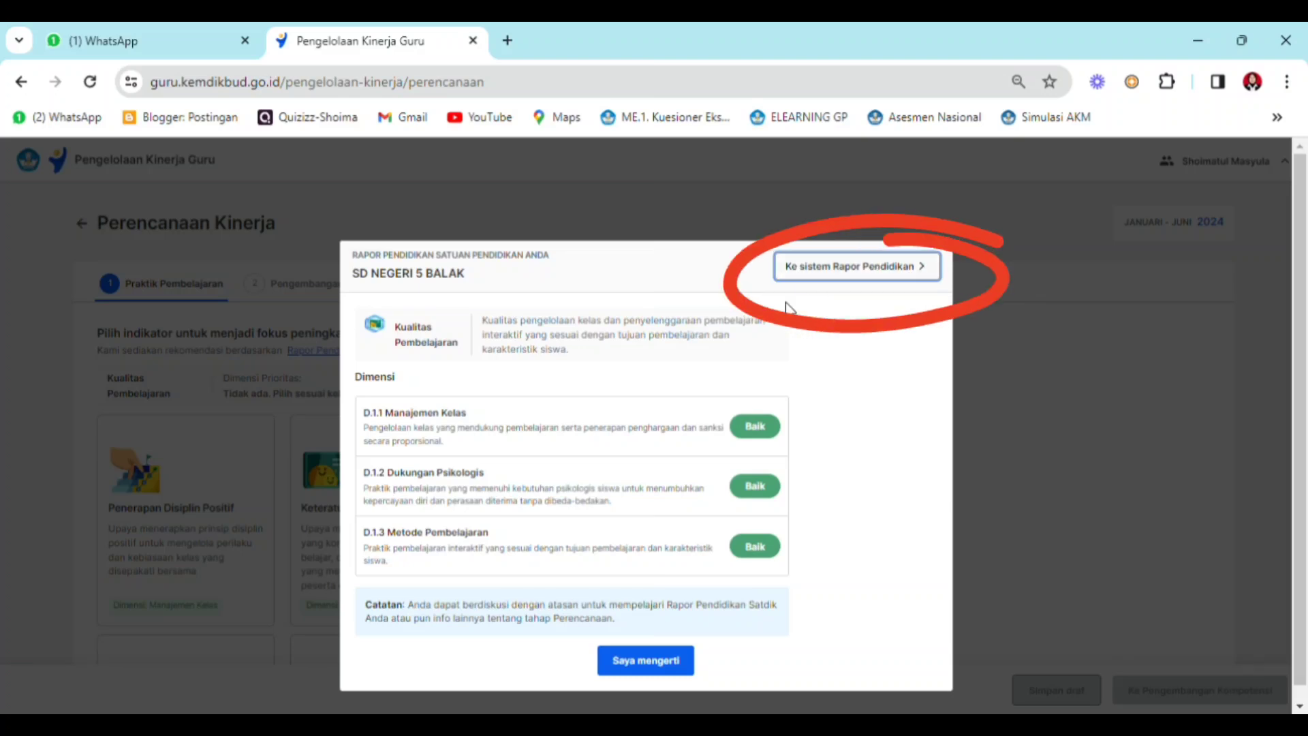
left_click(642, 671)
left_click_drag(1306, 343, 1306, 453)
left_click_drag(1305, 477, 1252, 364)
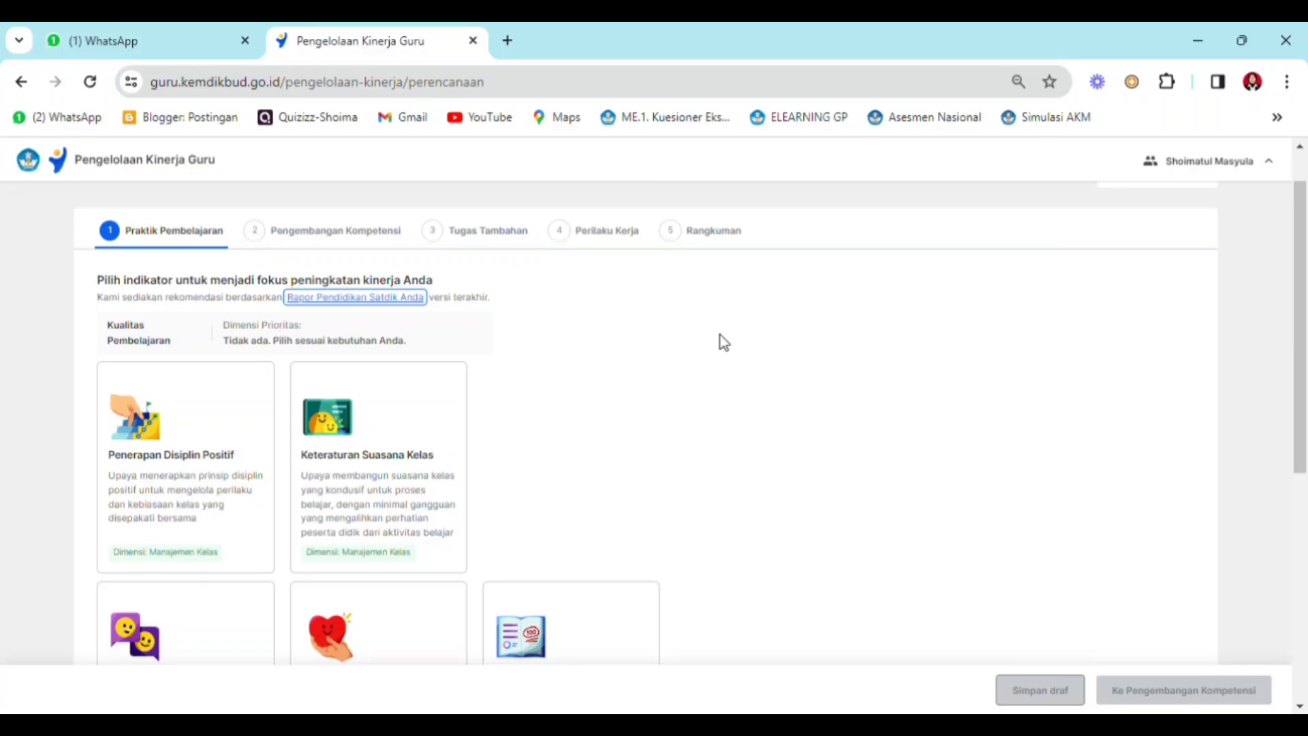
- Choose Keteraturan Suasana Kelas as the performance focus indicator and proceed to Pengembangan Kompetensi
left_click_drag(1300, 356, 1284, 386)
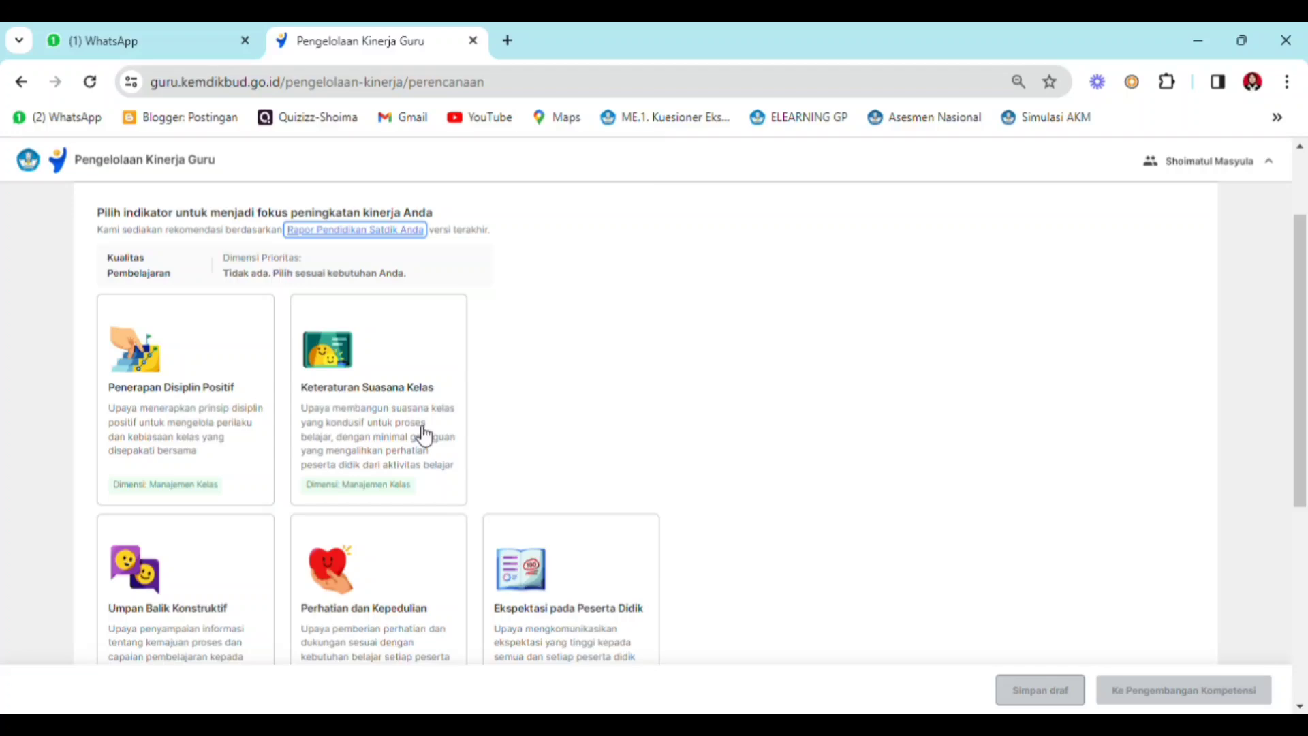
left_click(394, 429)
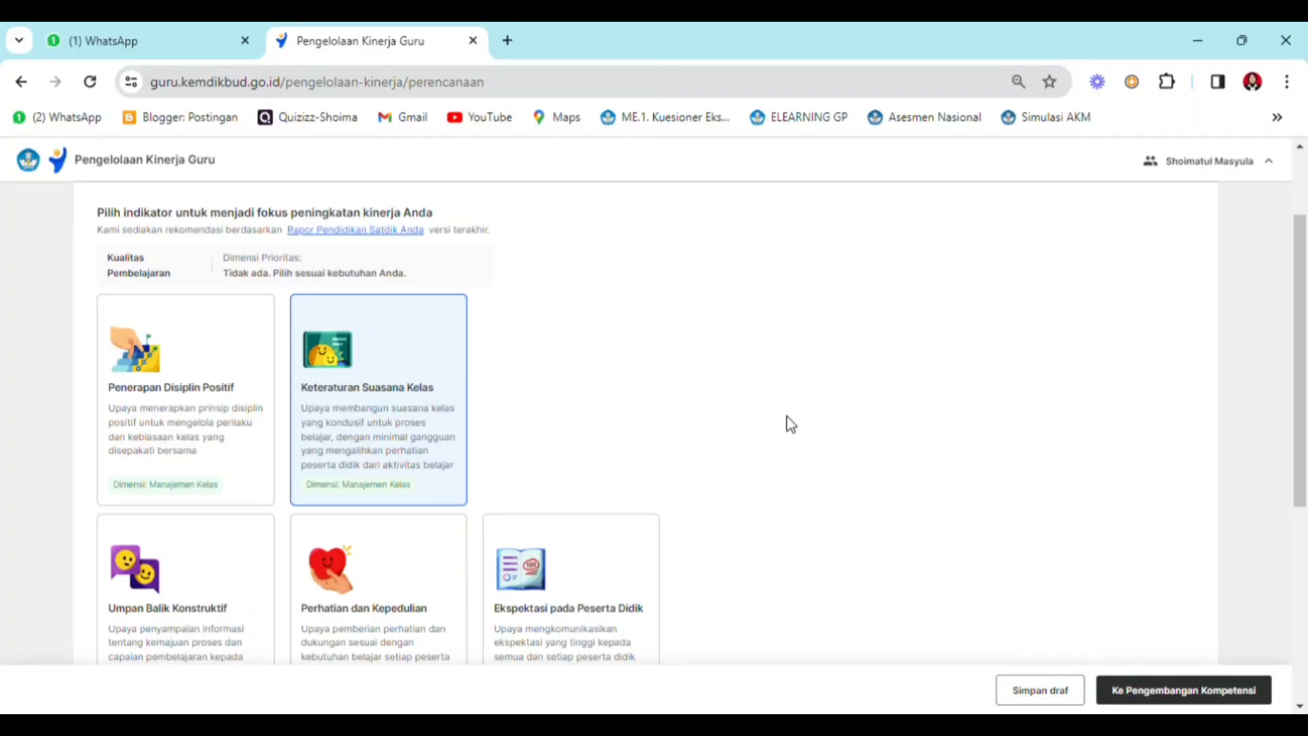
left_click(1166, 701)
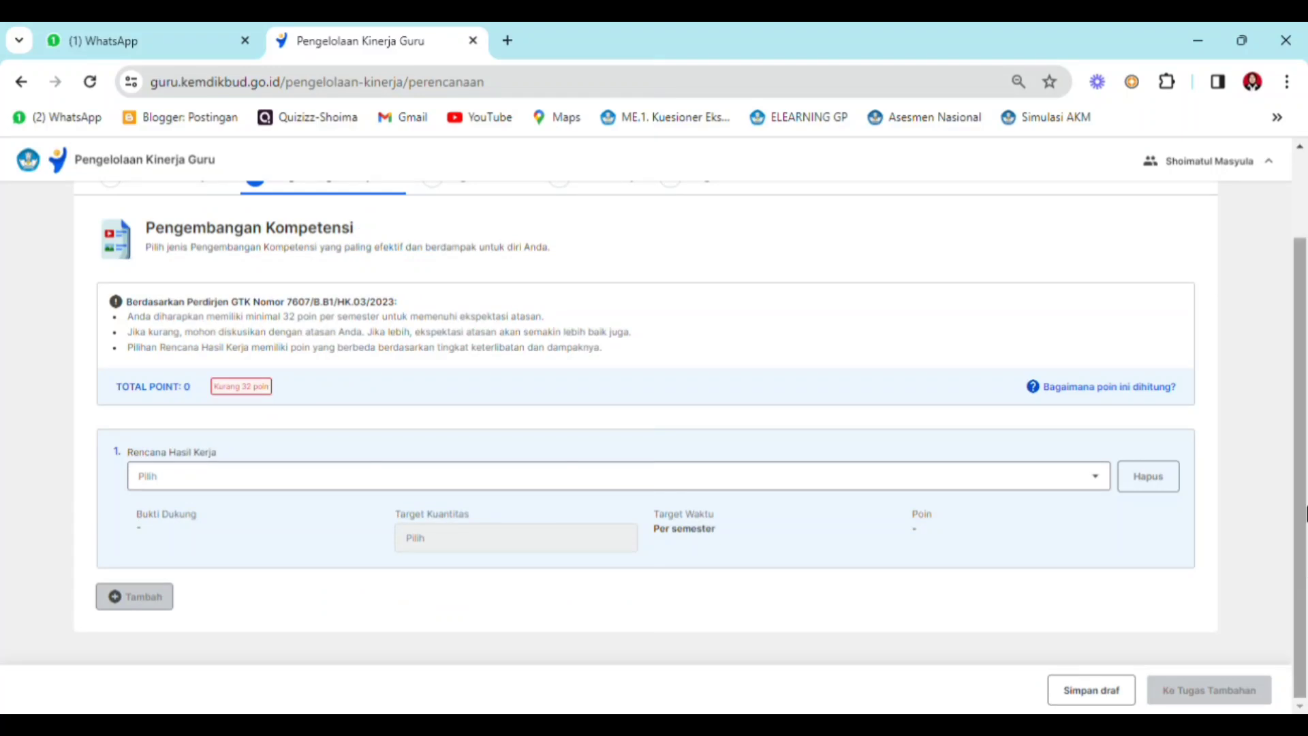
- Set the first Rencana Hasil Kerja to the role of Peserta berbagi praktik baik yang diselenggarakan komunitas belajar (4 poin)
left_click_drag(1301, 458, 1298, 415)
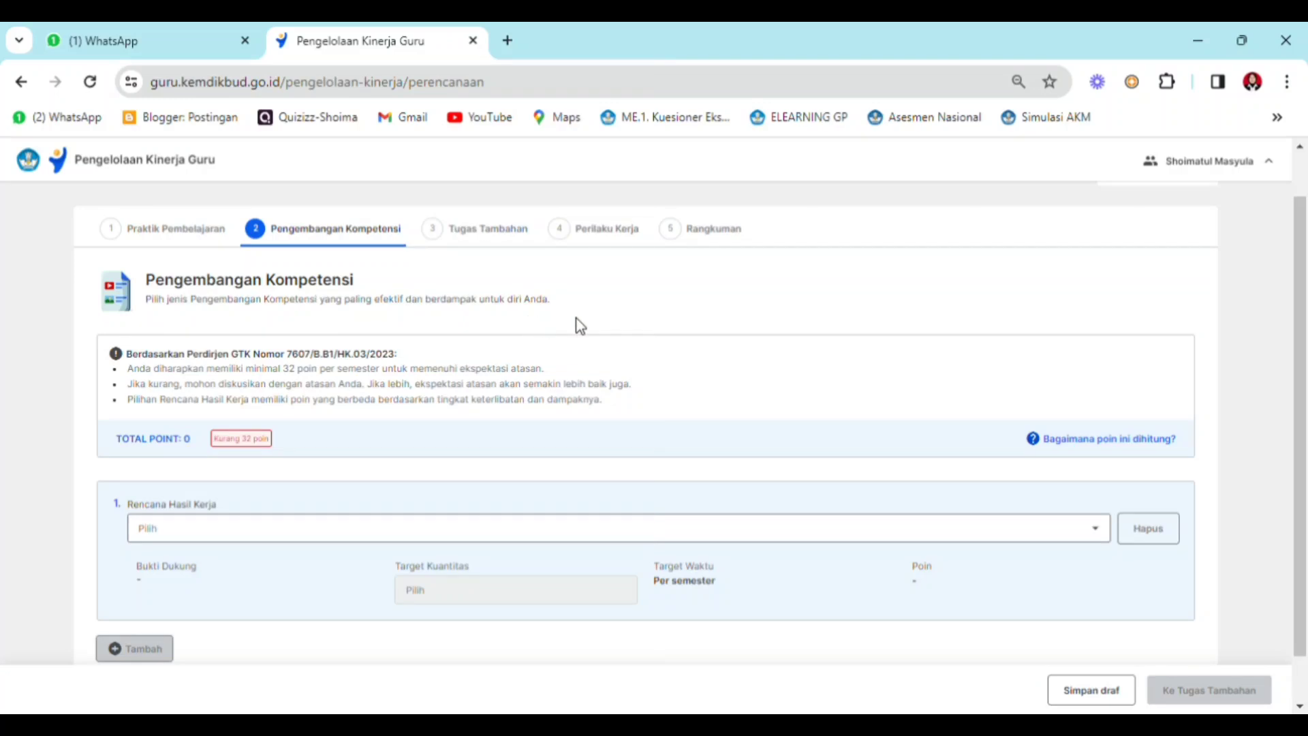
scroll(1304, 294, "down", 1)
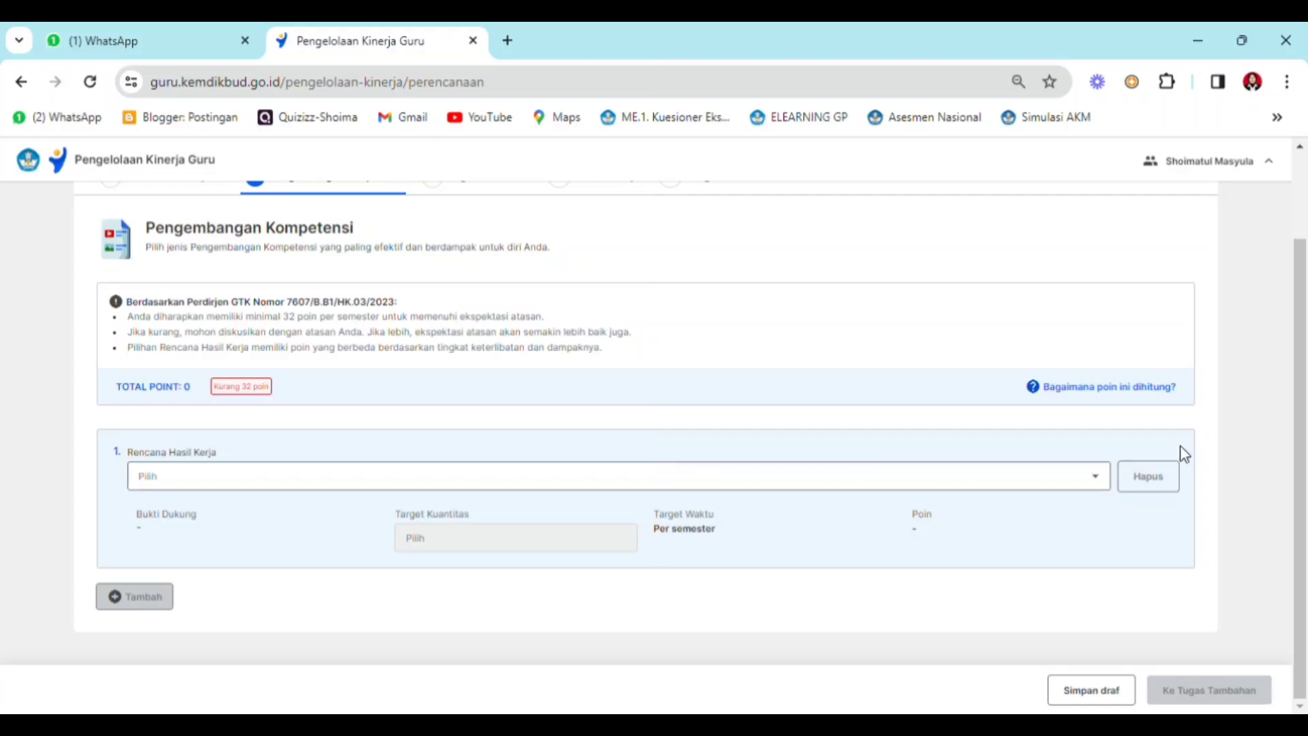
left_click(1100, 484)
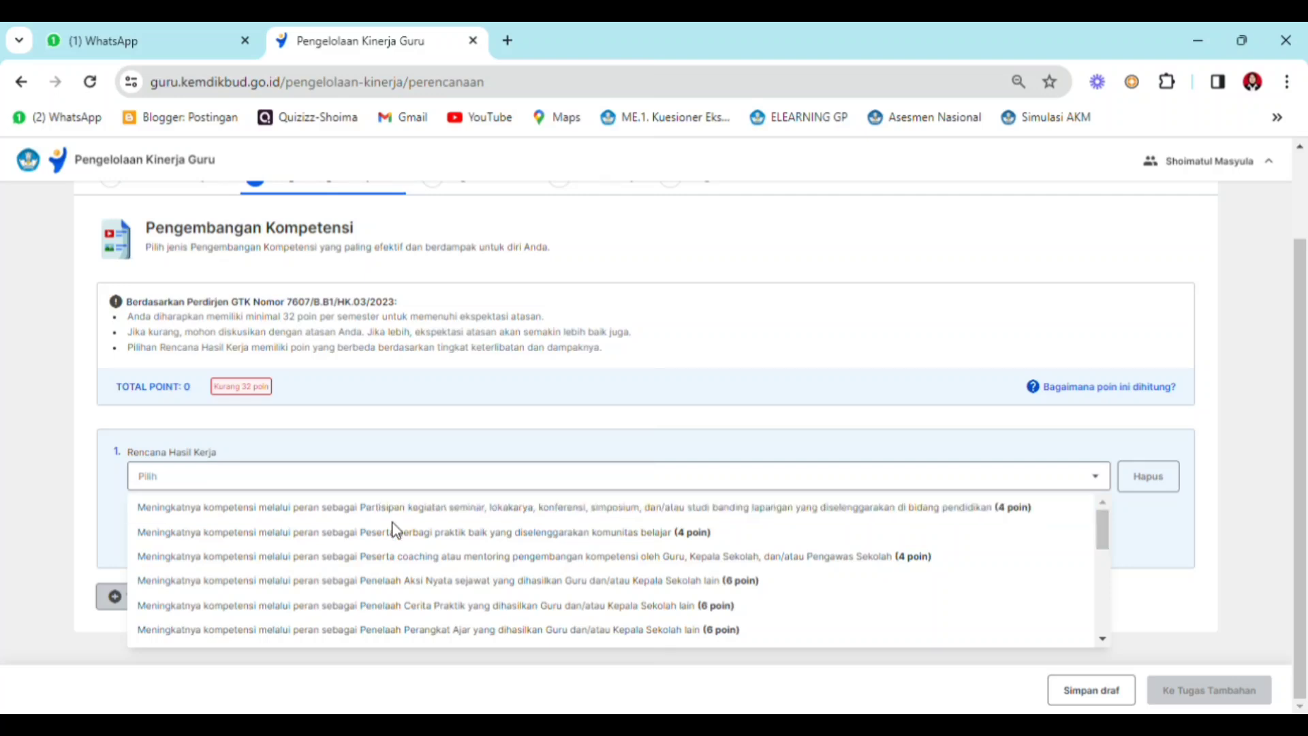
left_click(395, 545)
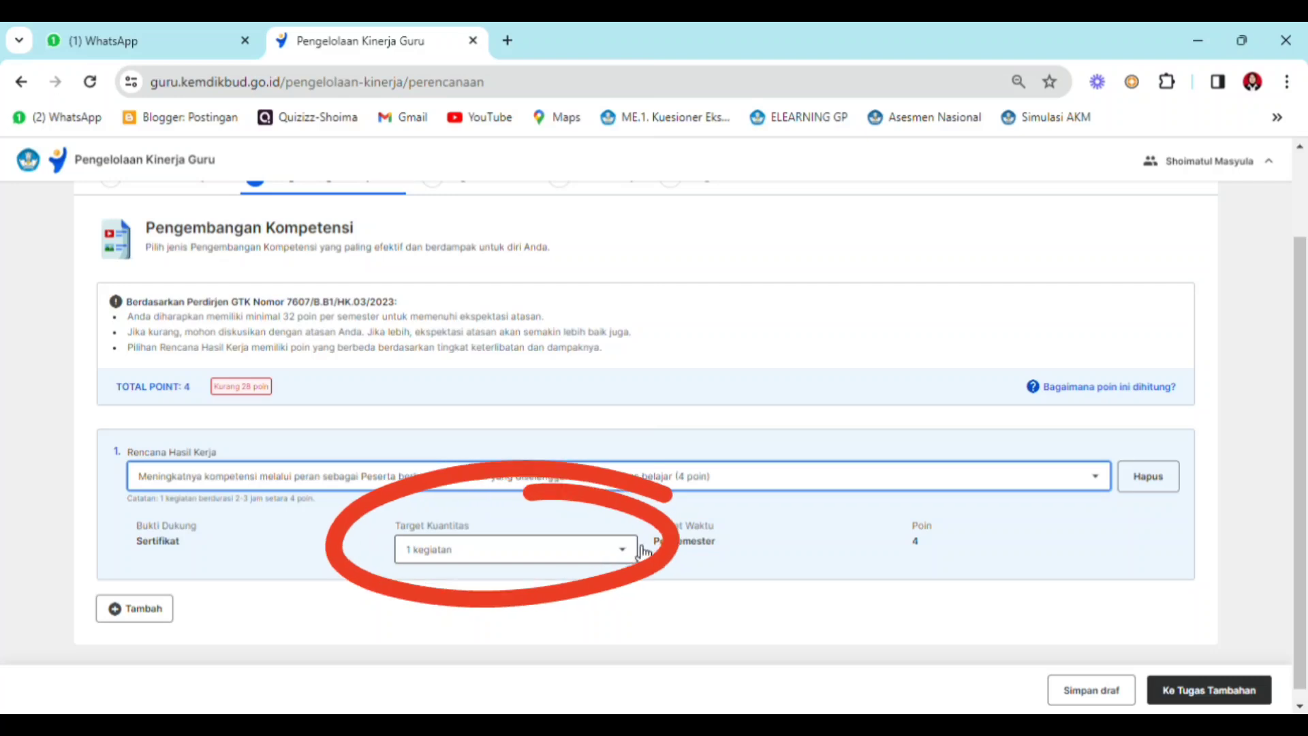
- Set the first plan's Target Kuantitas to 2 kegiatan
left_click(617, 555)
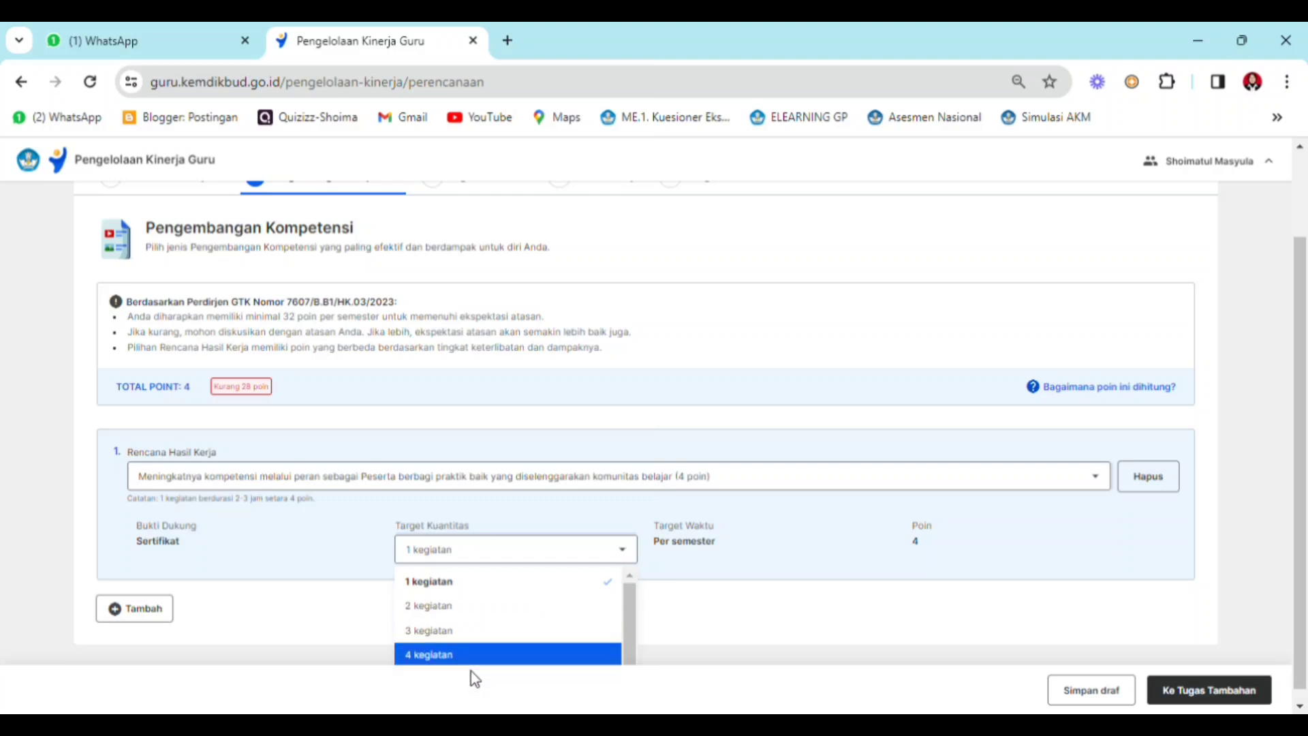
left_click_drag(635, 637, 635, 692)
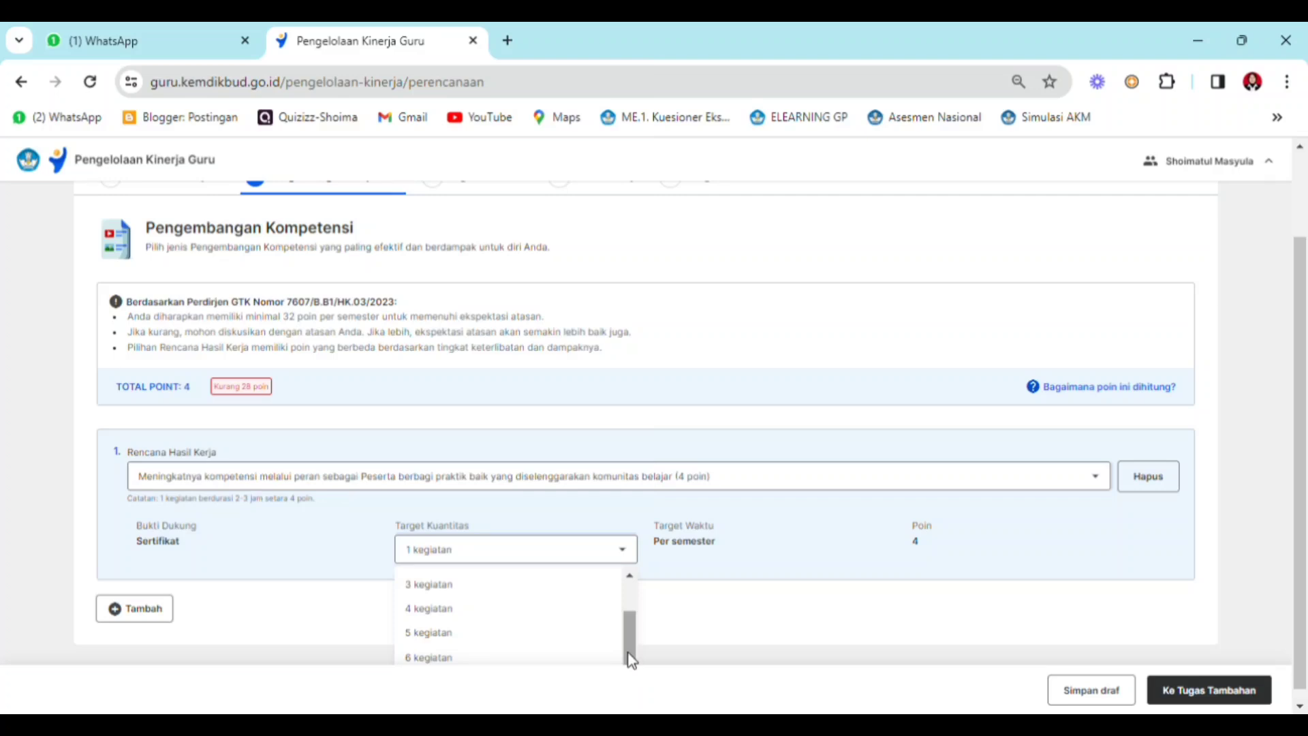
left_click_drag(632, 661, 634, 602)
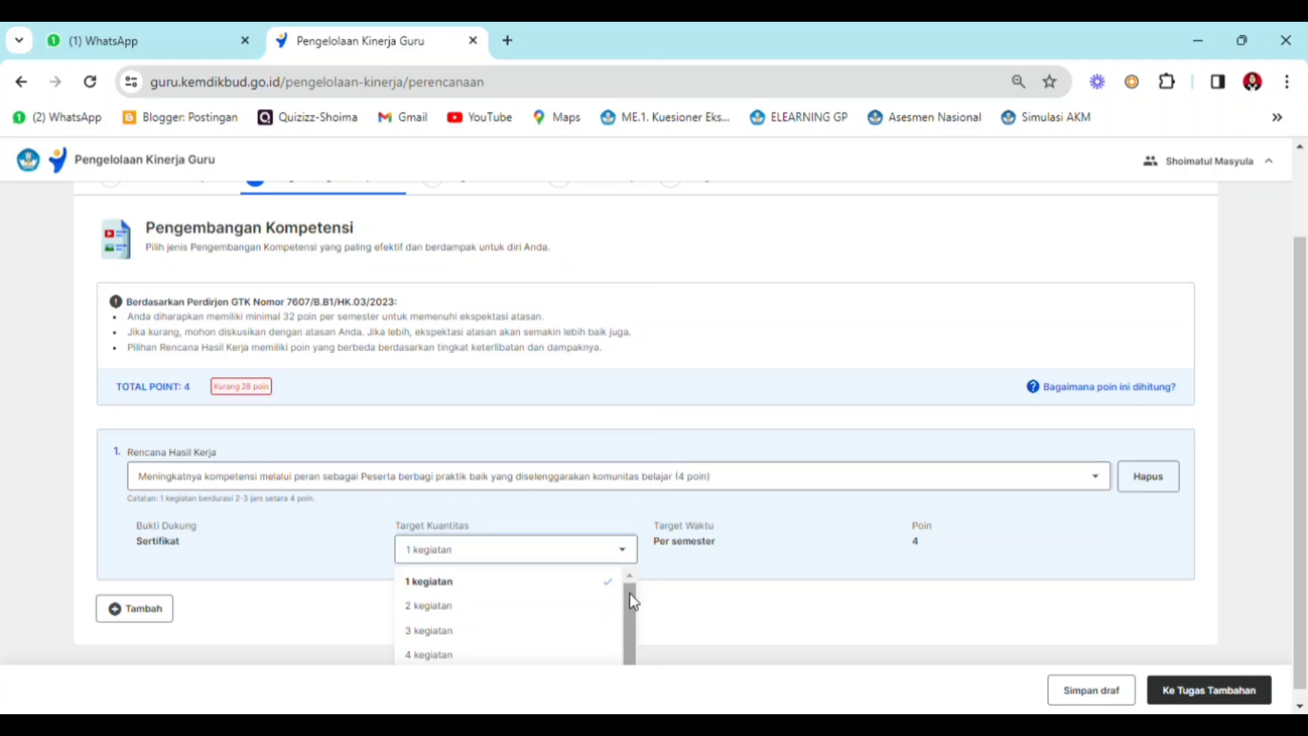
left_click(533, 611)
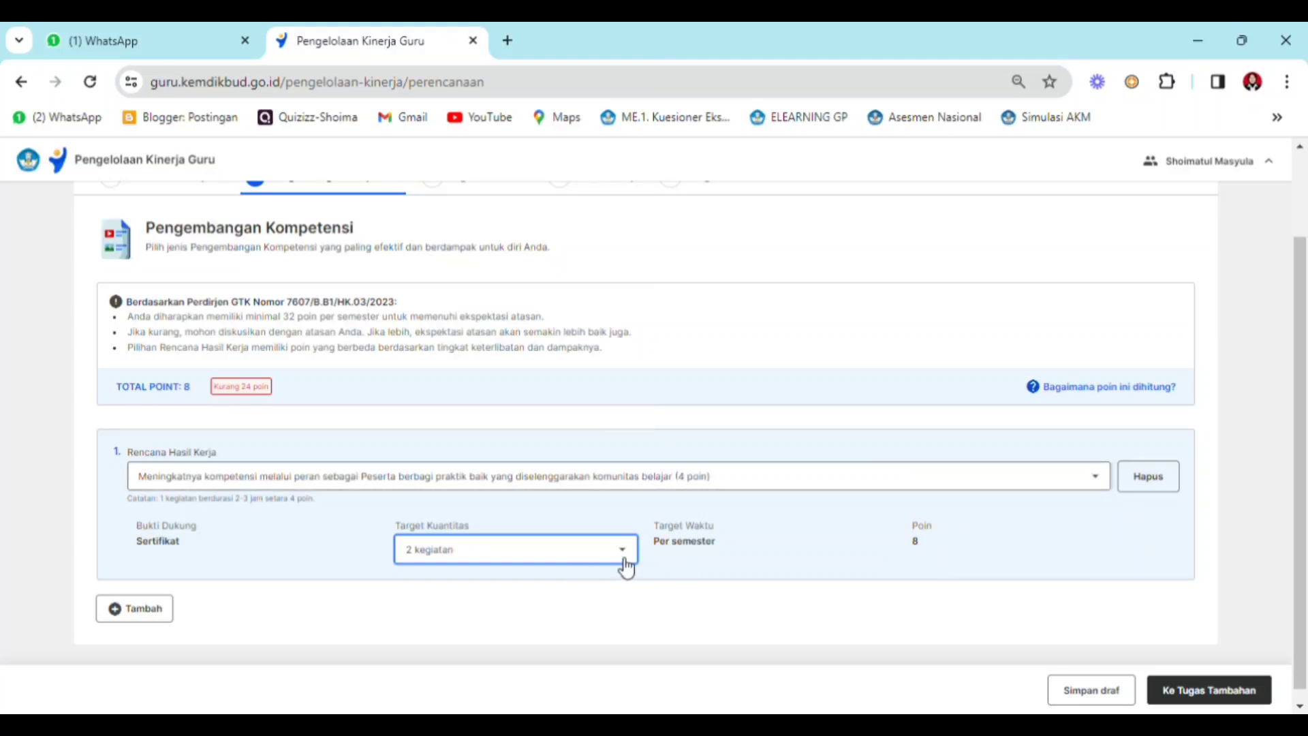
- Try a Target Kuantitas of 3 kegiatan for the first plan and return it to 2 kegiatan
left_click(625, 553)
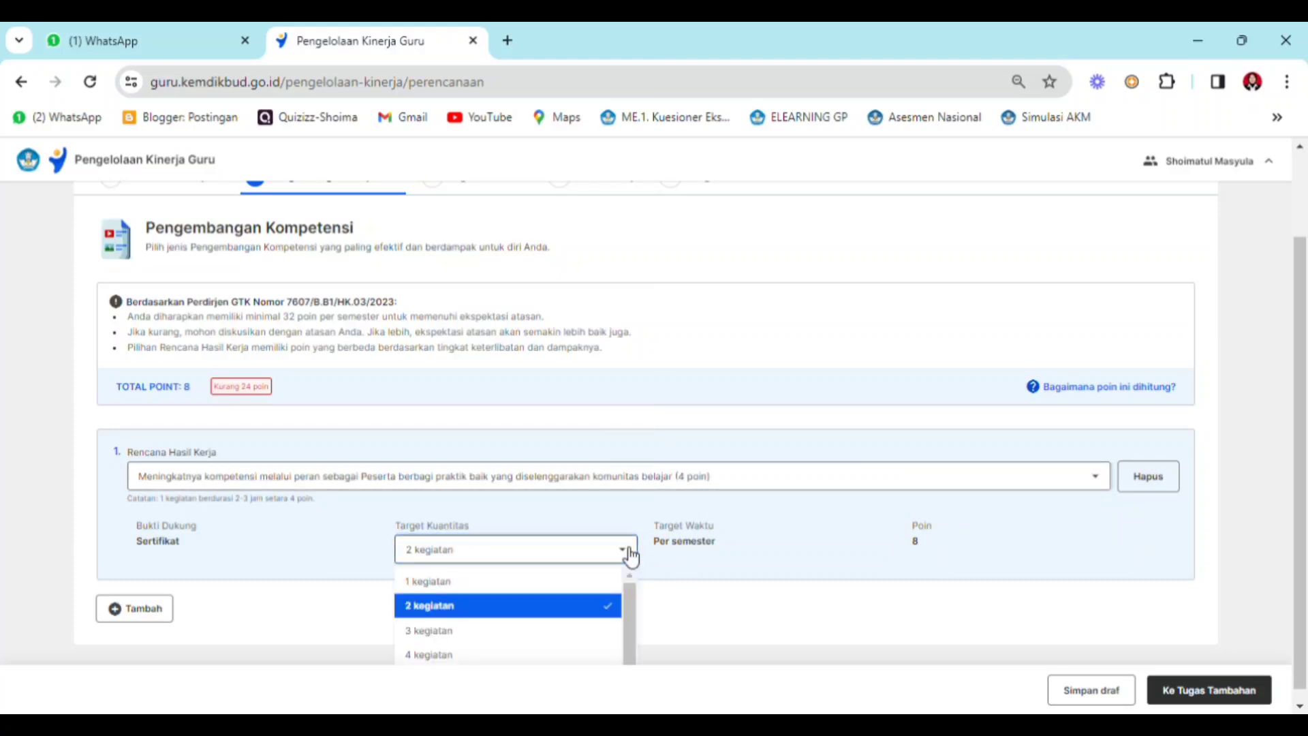
left_click(525, 626)
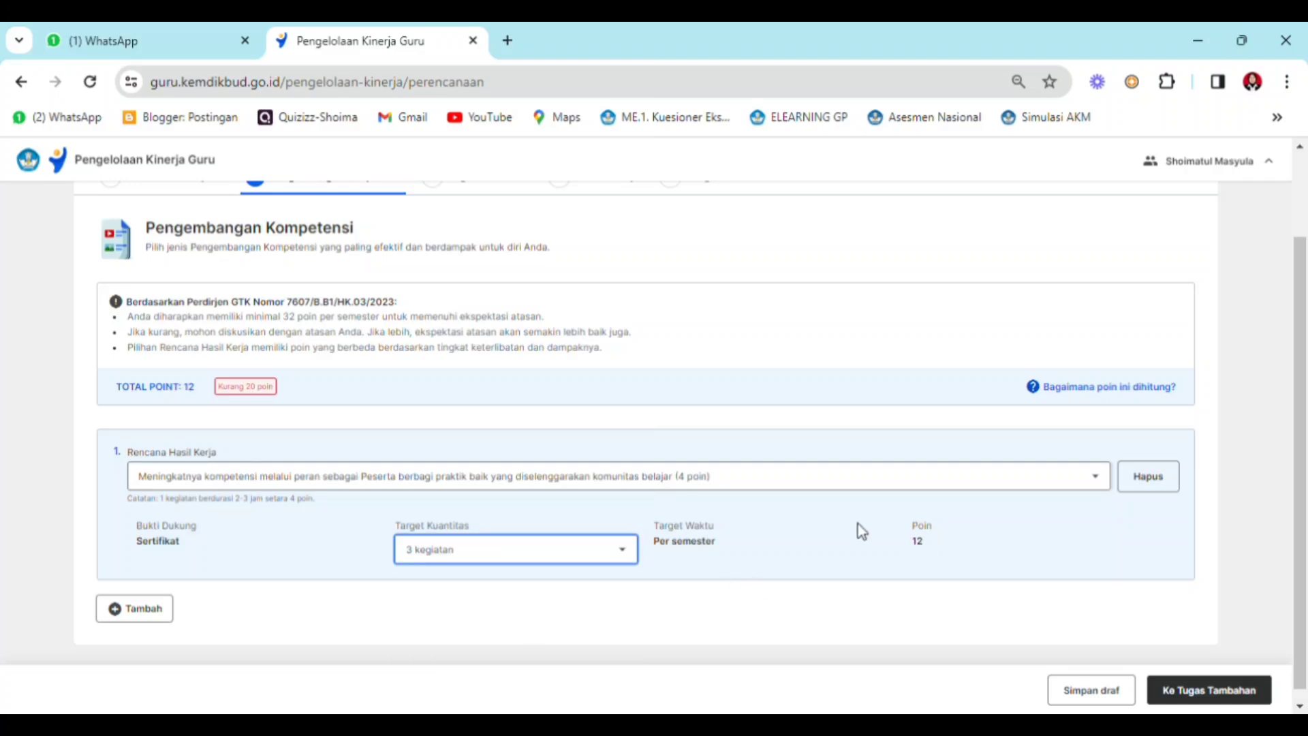
left_click(625, 553)
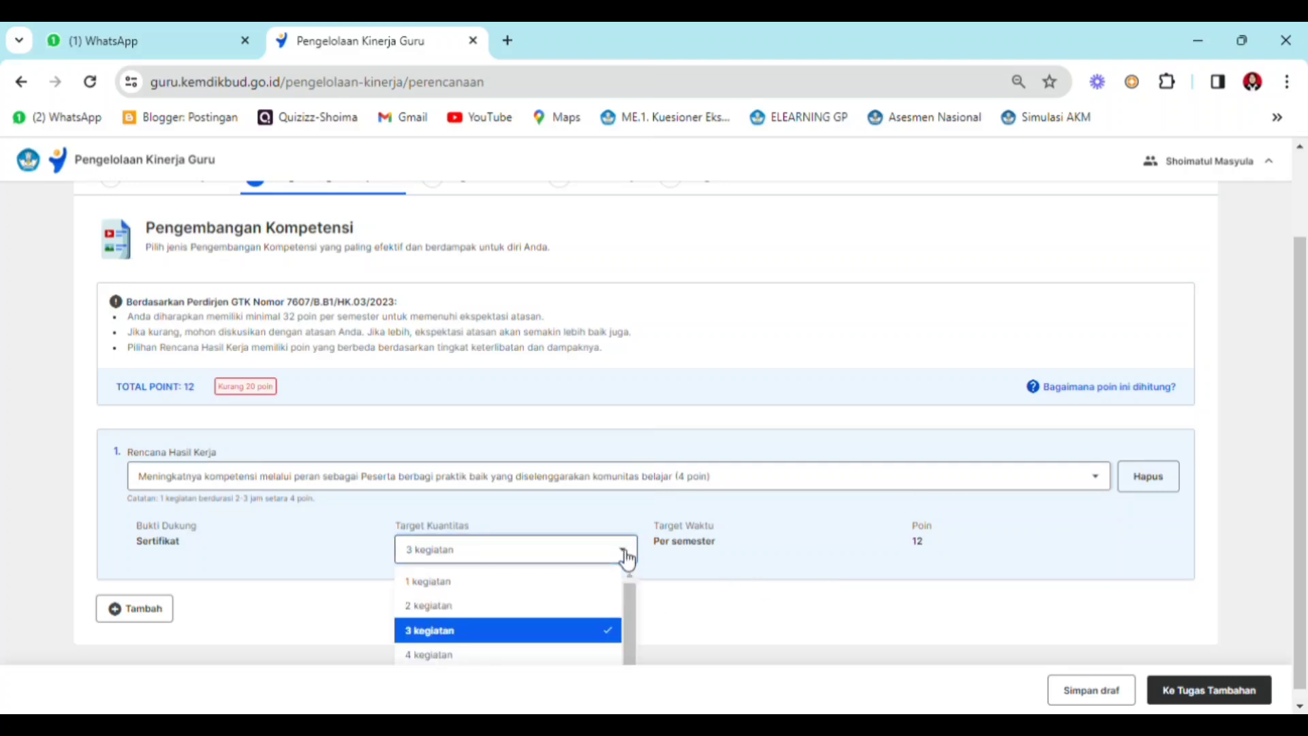
left_click(495, 606)
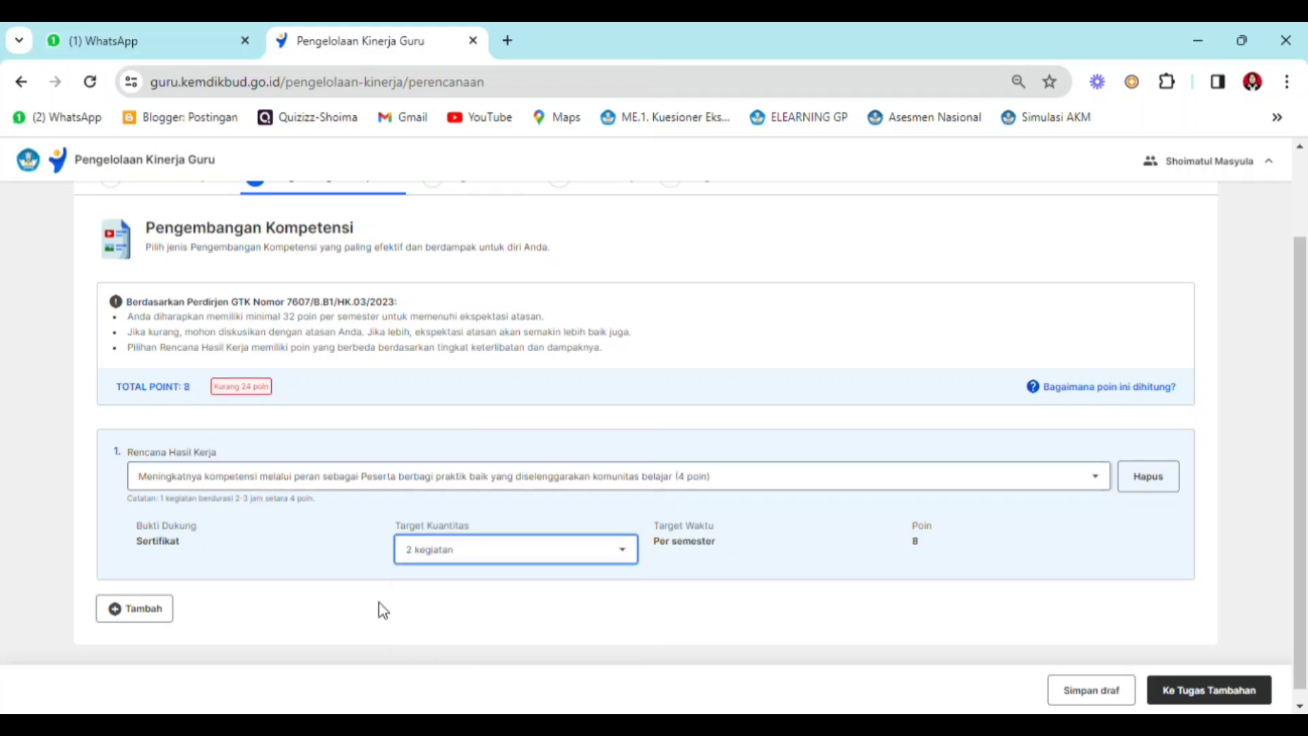
left_click(286, 572)
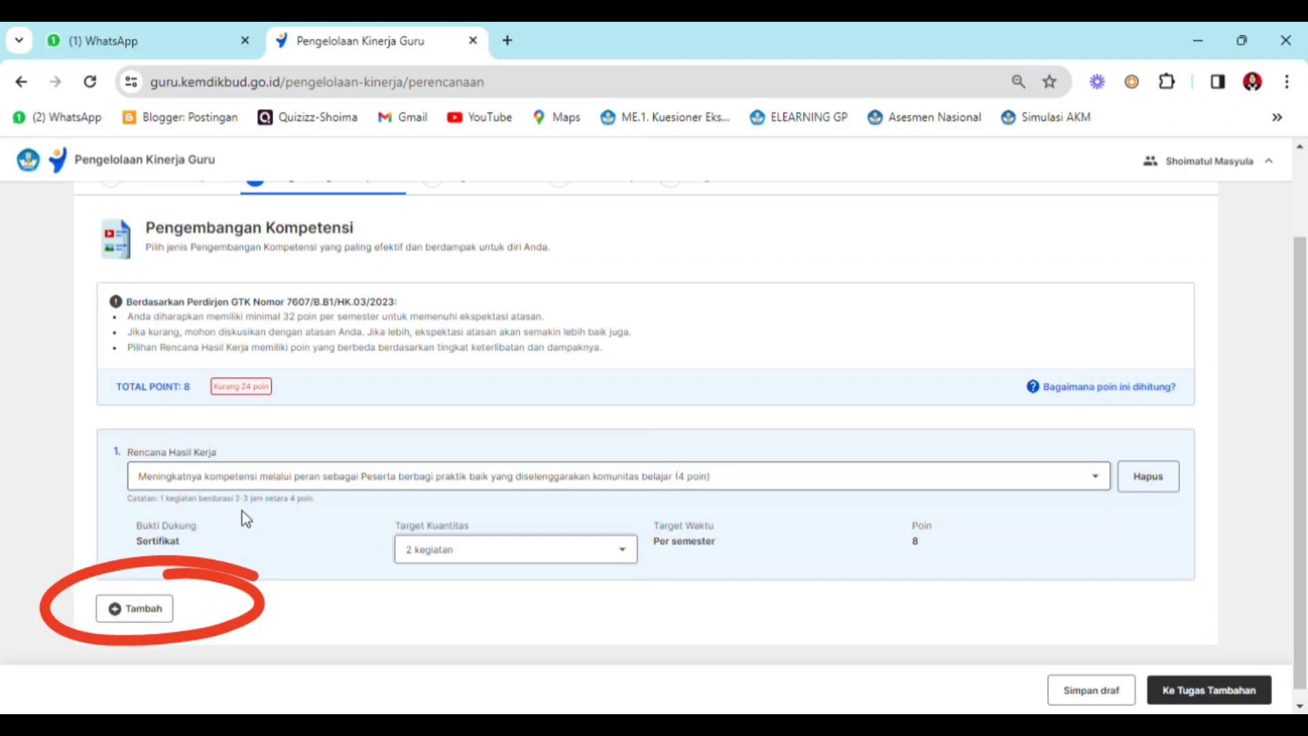
- Add a second Rencana Hasil Kerja for the role of Narasumber Berbagi Praktik Baik on Kurikulum Merdeka and/or Perencanaan Berbasis Data (8 poin)
left_click(156, 622)
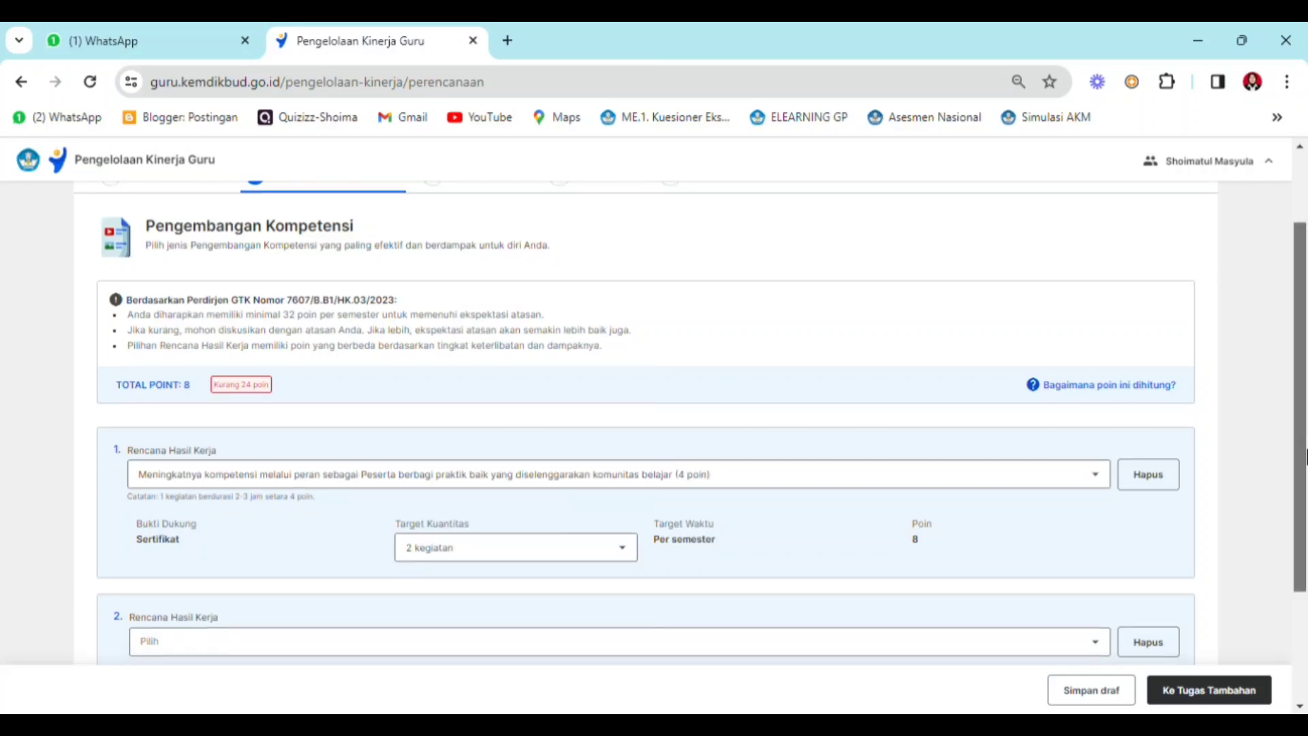
scroll(1305, 453, "down", 3)
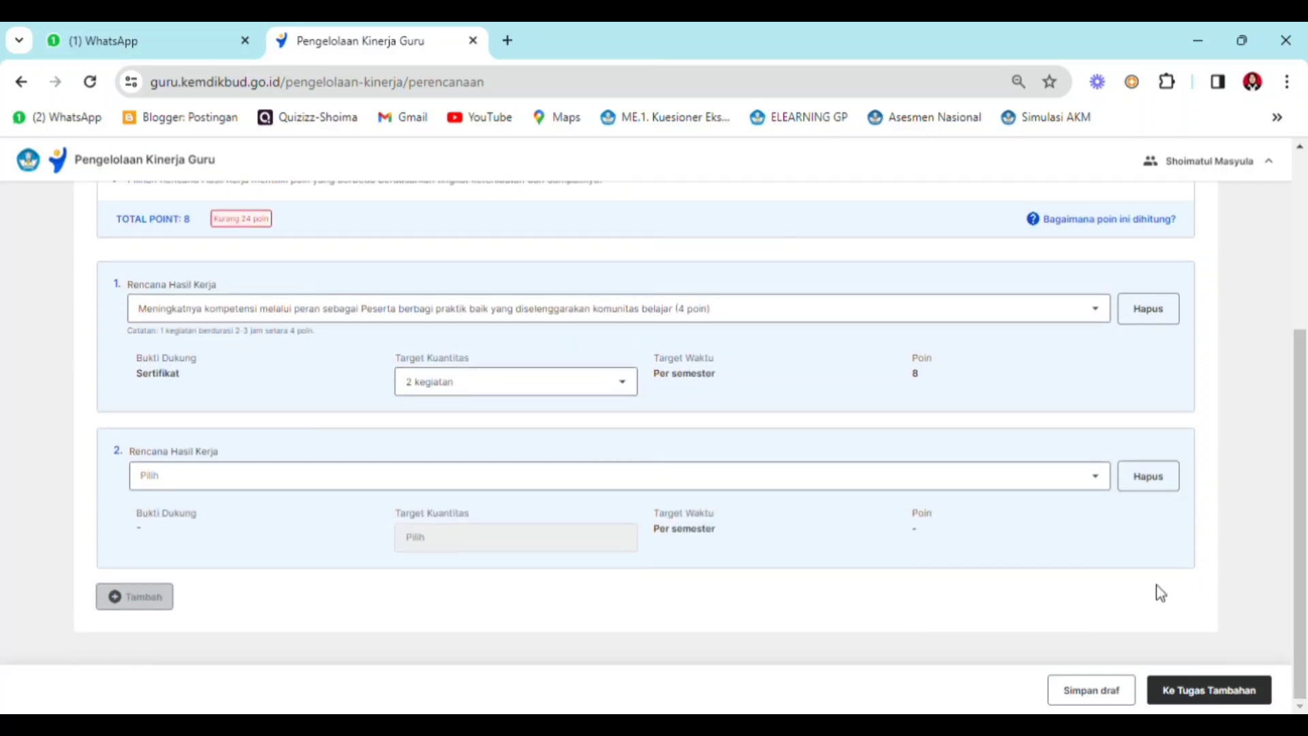
left_click(1097, 478)
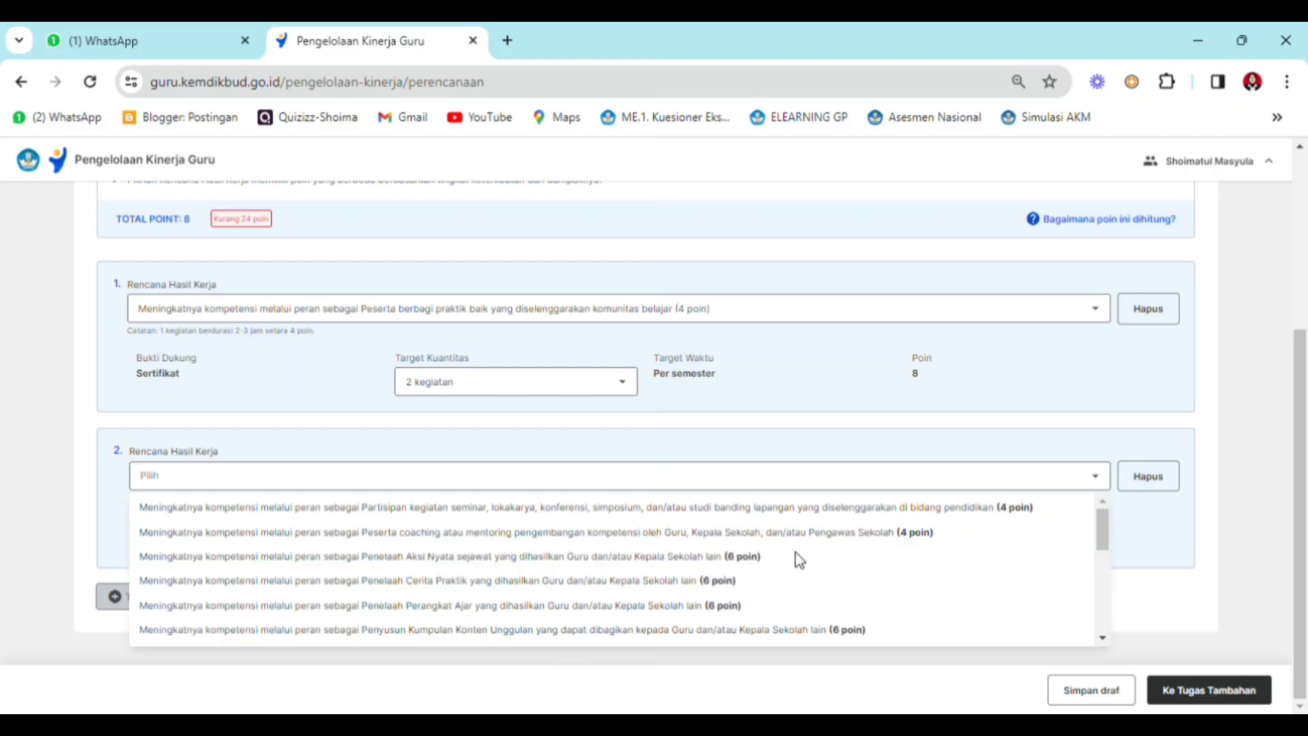
left_click(1102, 637)
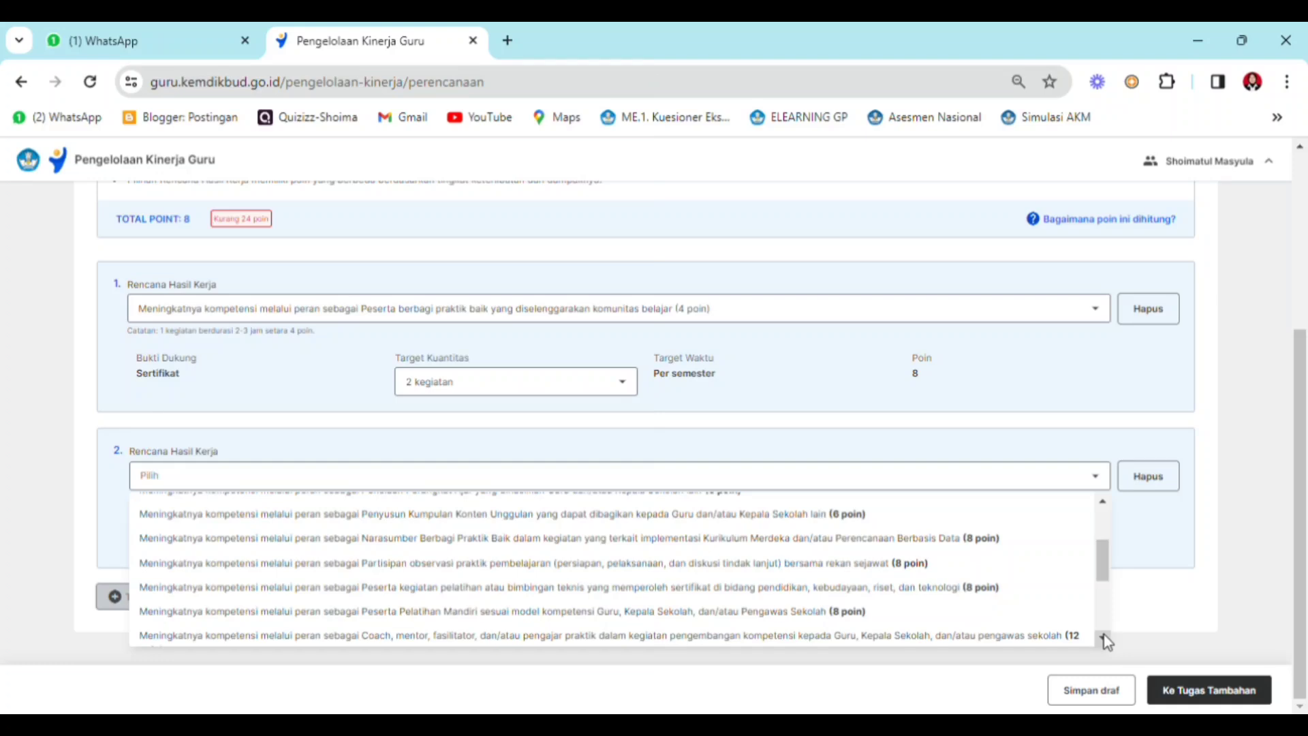
left_click(603, 553)
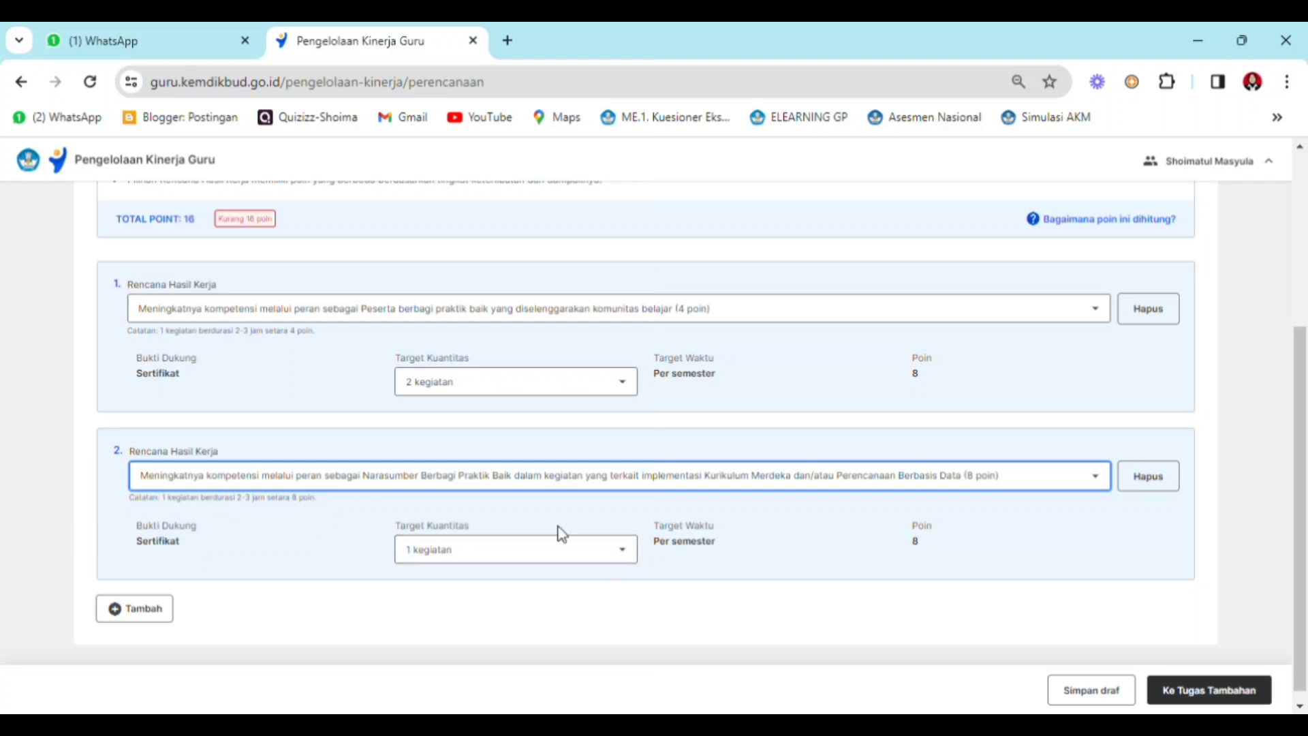
- Set the second plan's Target Kuantitas to 2 kegiatan
left_click(632, 552)
left_click(564, 591)
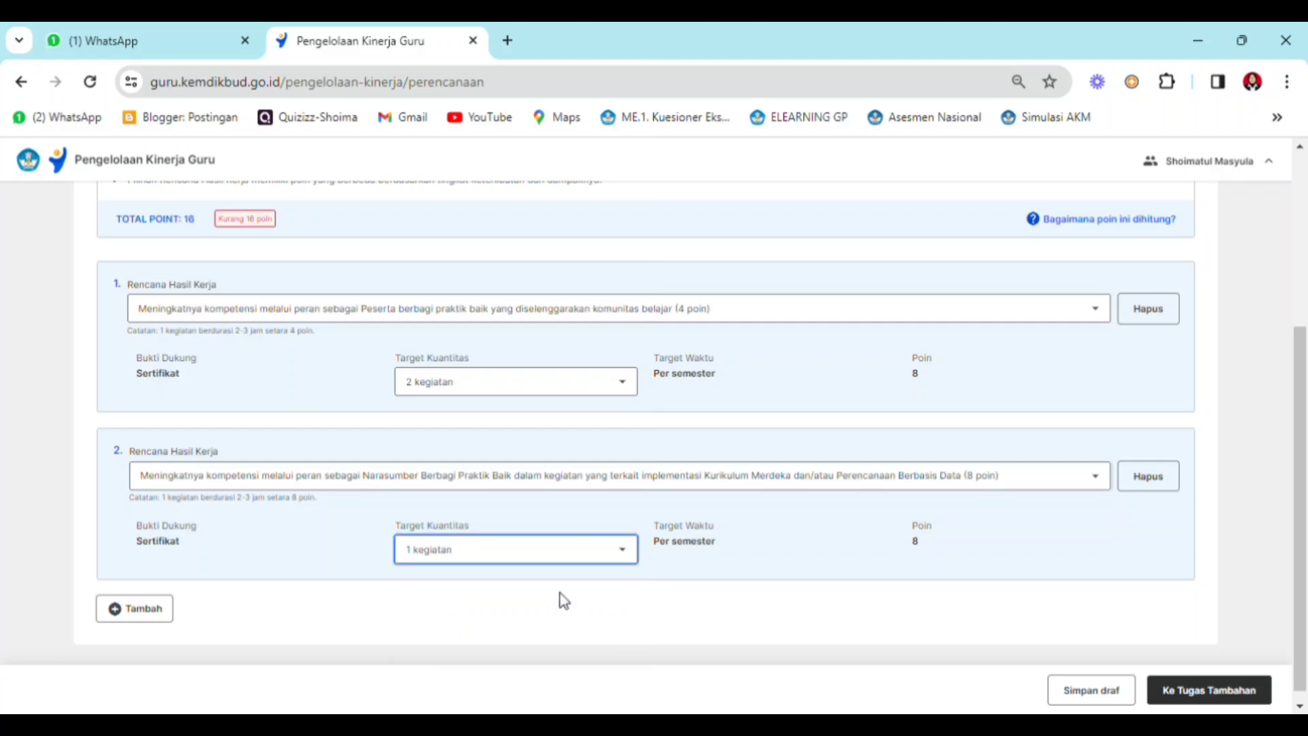
left_click(600, 554)
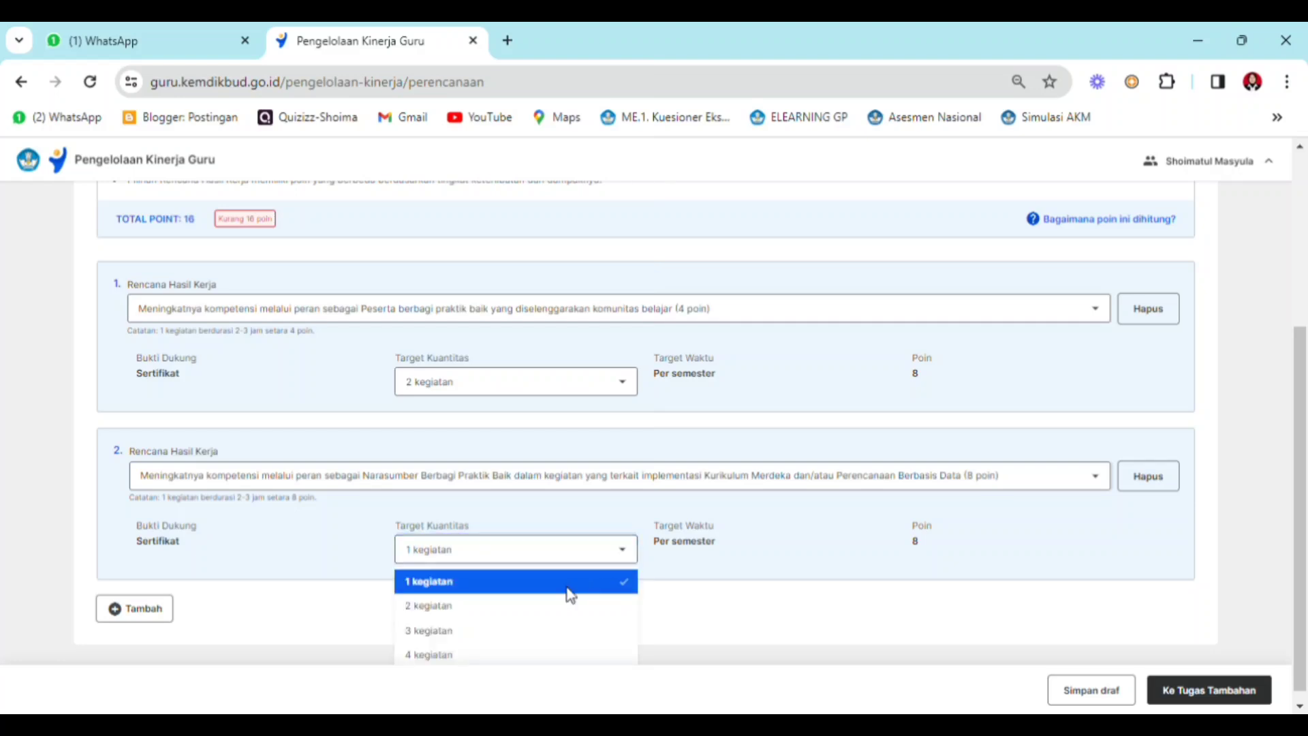
left_click(566, 605)
- Add a third Rencana Hasil Kerja as Peserta Pelatihan Mandiri sesuai model kompetensi (8 poin) with a Target Kuantitas of 2 kegiatan
left_click(167, 611)
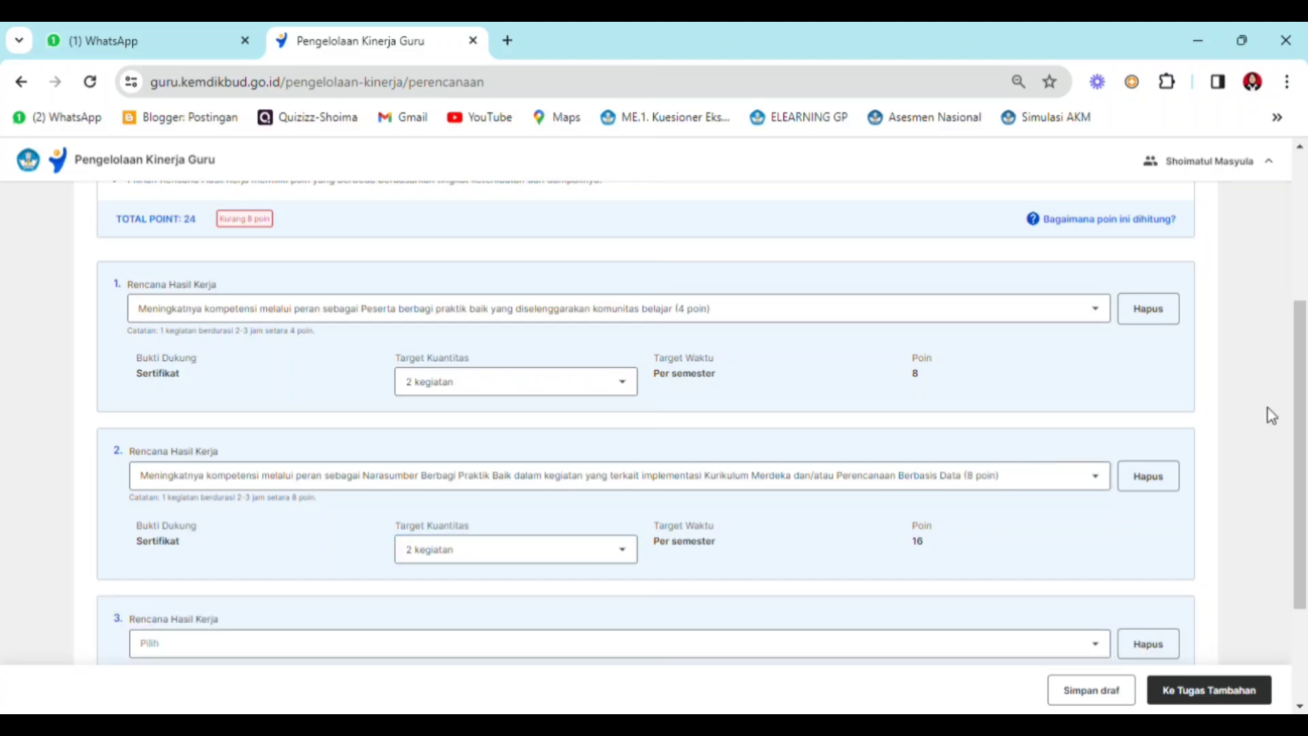
left_click_drag(1304, 413, 1304, 507)
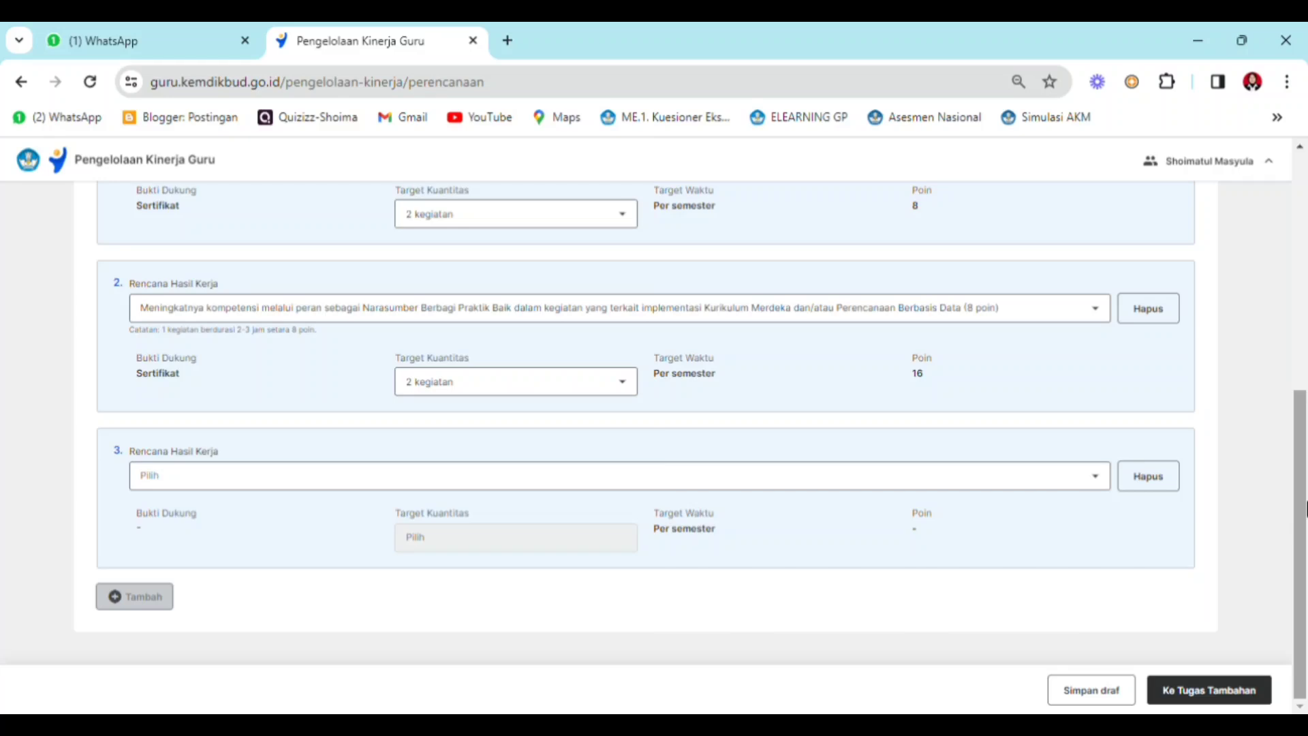
left_click(1097, 477)
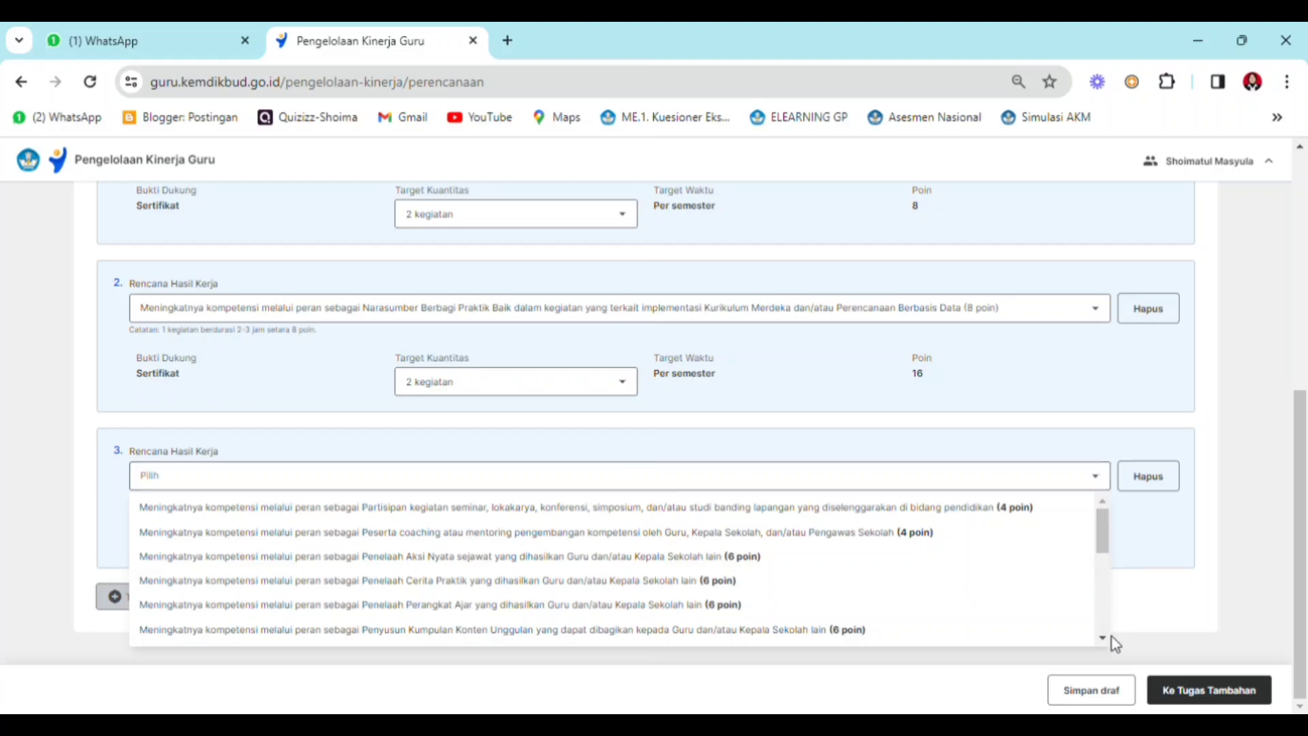
scroll(1102, 628, "down", 2)
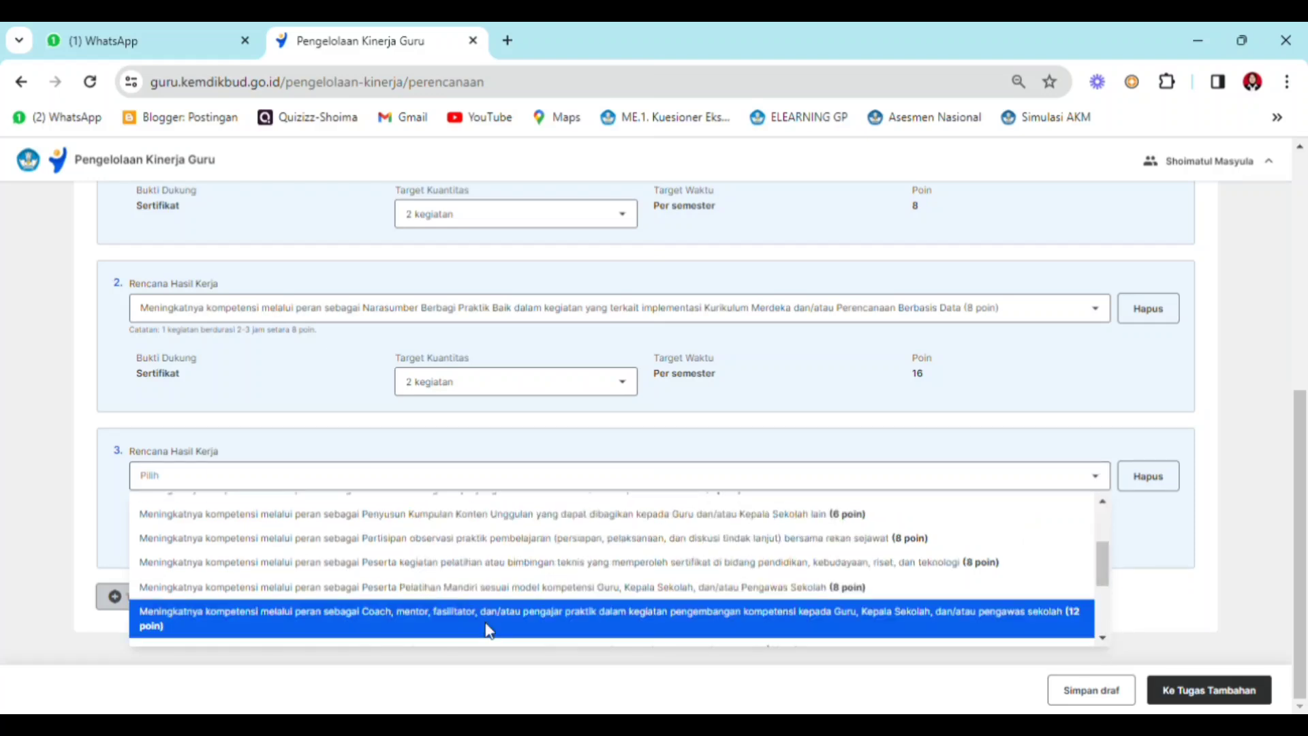
left_click(468, 594)
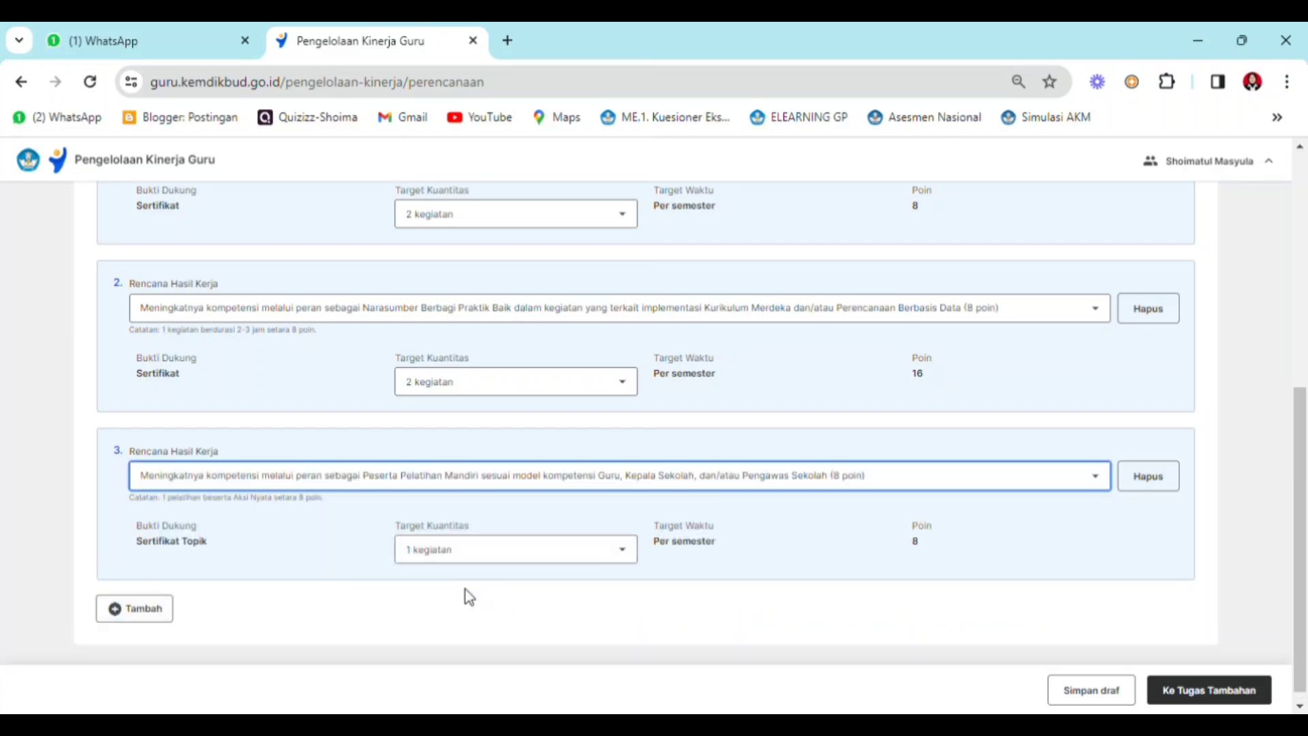
left_click(627, 552)
left_click(540, 613)
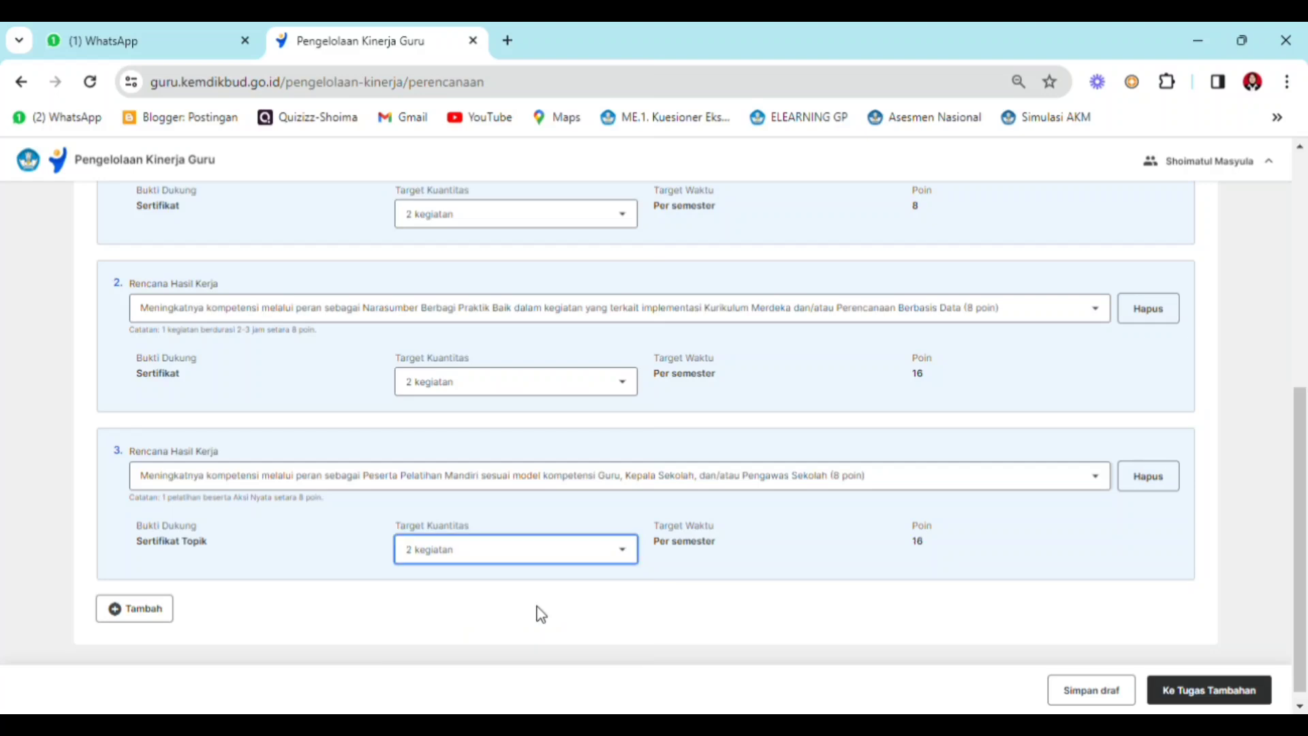
- Add a fourth Rencana Hasil Kerja as Peserta kegiatan pelatihan atau bimbingan teknis with sertifikat (8 poin) and a Target Kuantitas of 2 kegiatan
scroll(540, 613, "up", 3)
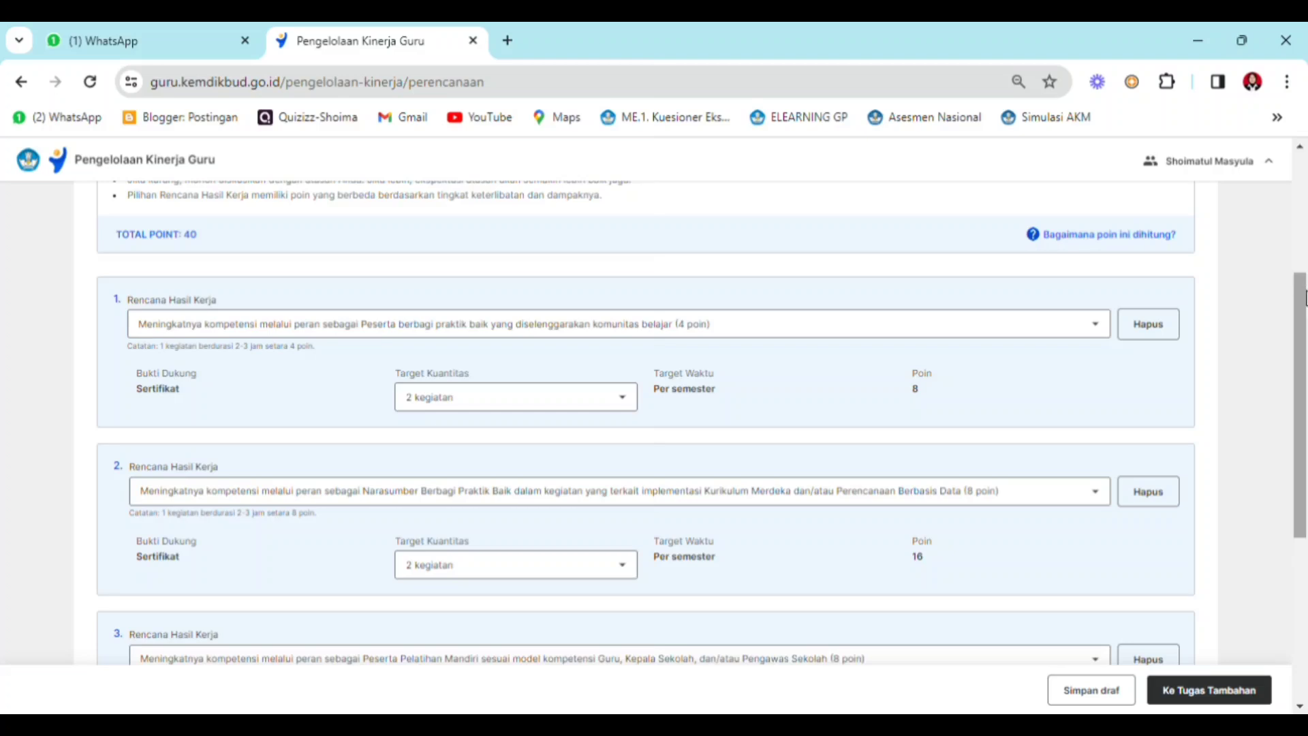
left_click_drag(1305, 298, 1305, 532)
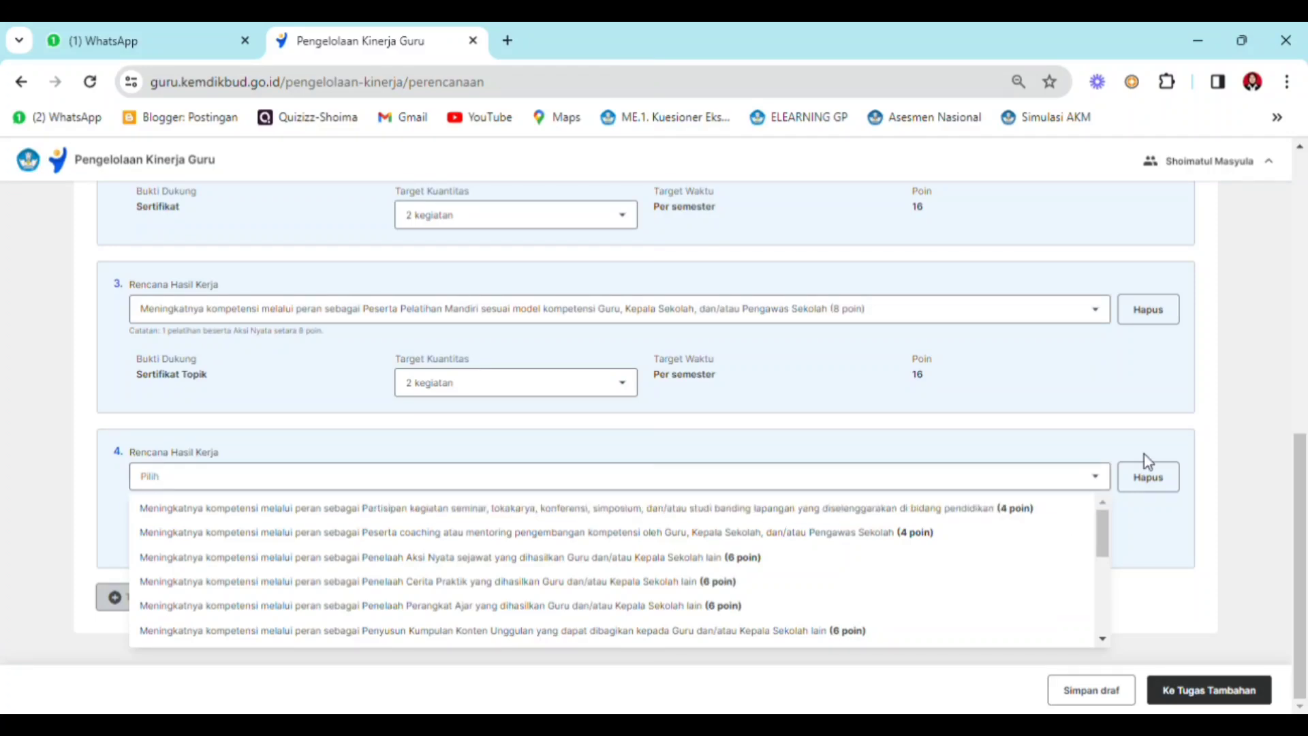
scroll(1102, 639, "down", 3)
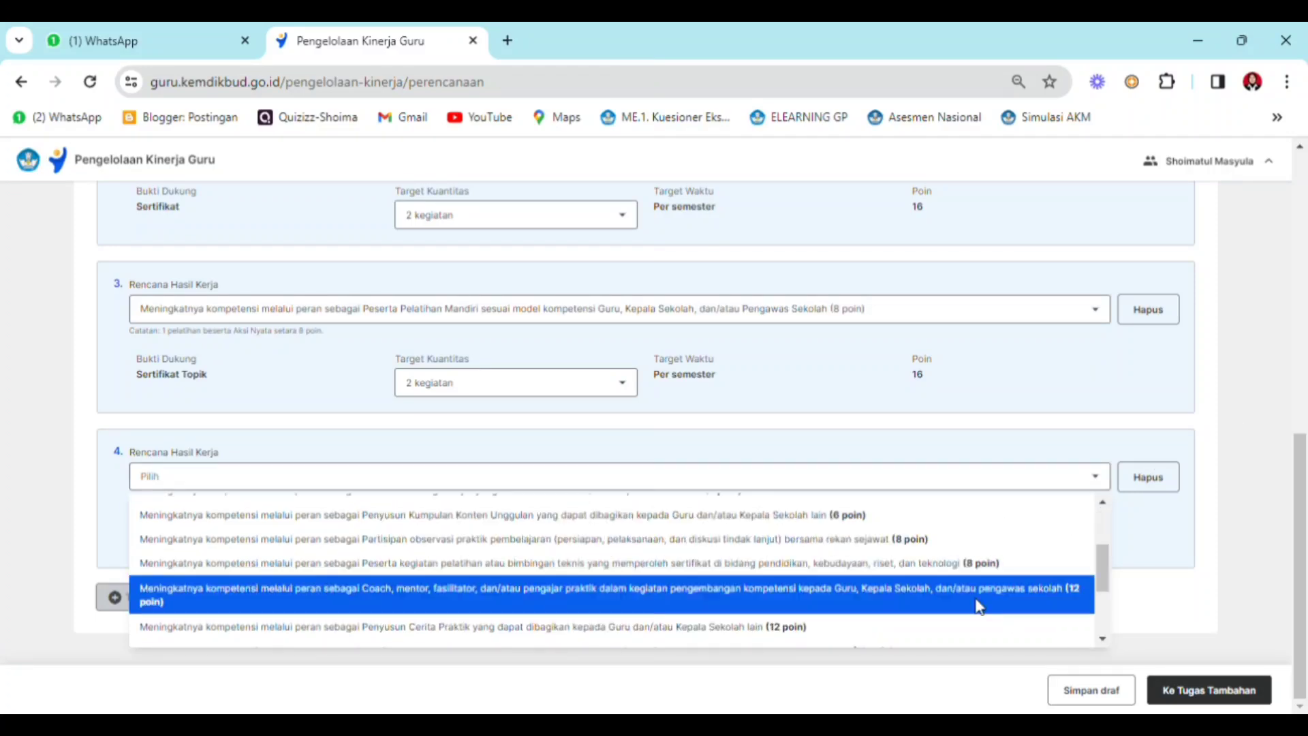
left_click(941, 564)
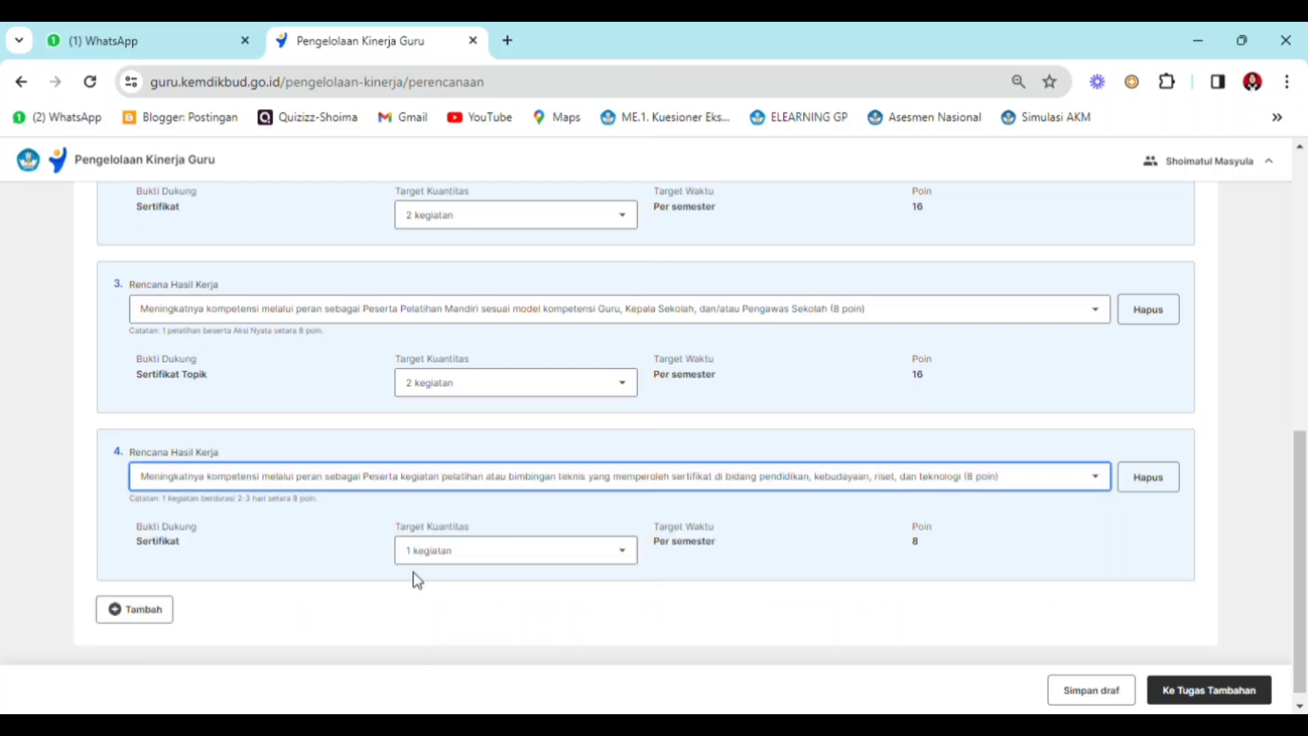
left_click(617, 556)
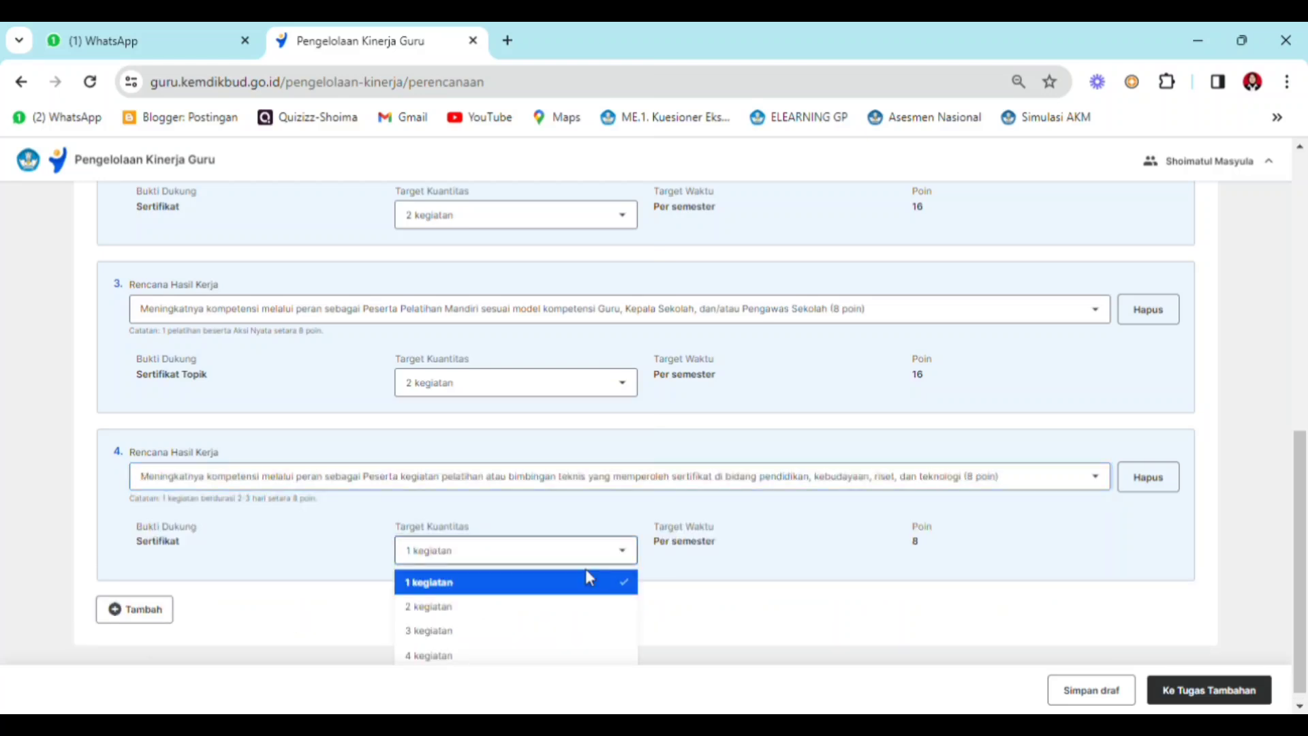
left_click(543, 606)
- Check the total points of the Pengembangan Kompetensi plans and proceed to Tugas Tambahan
left_click_drag(1301, 579, 1270, 373)
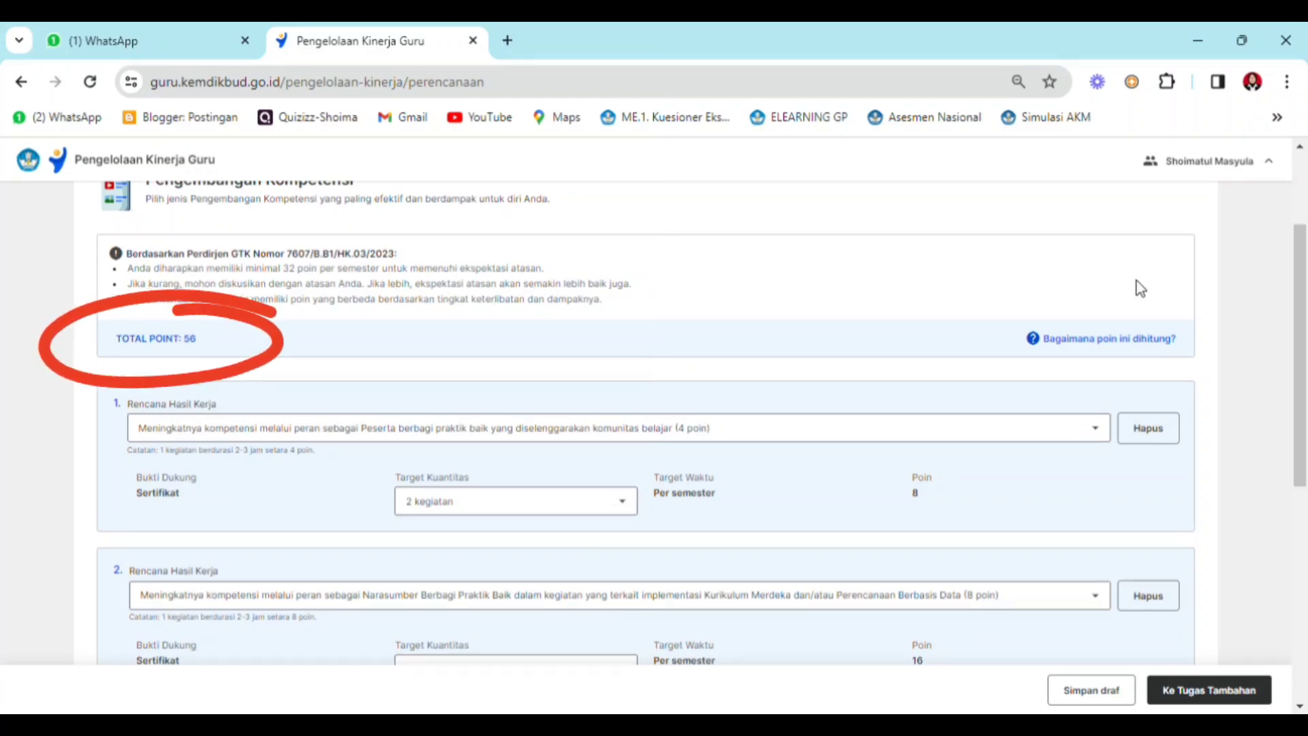
left_click_drag(1301, 246, 1297, 486)
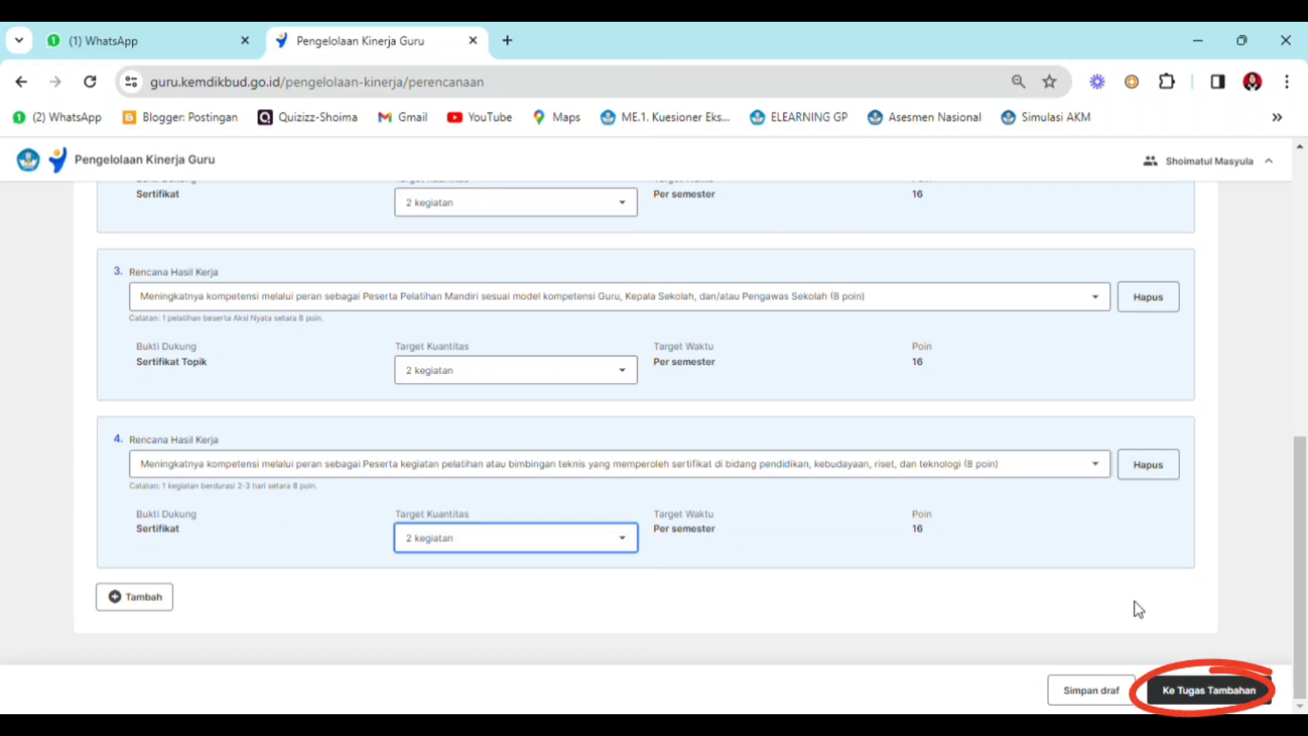
left_click(1226, 691)
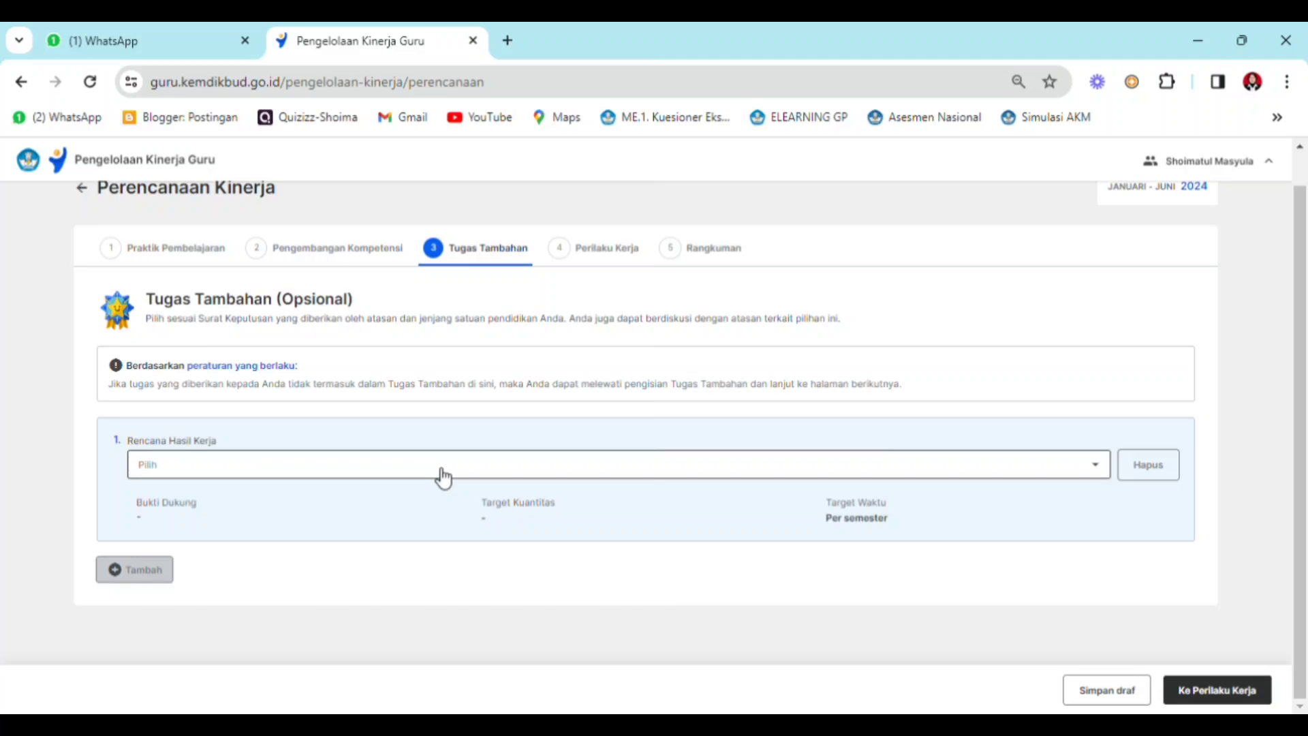
- Set the first additional task's Rencana Hasil Kerja to Semua jenjang: tugas tambahan sebagai Pembina Ekstrakurikuler
left_click(444, 477)
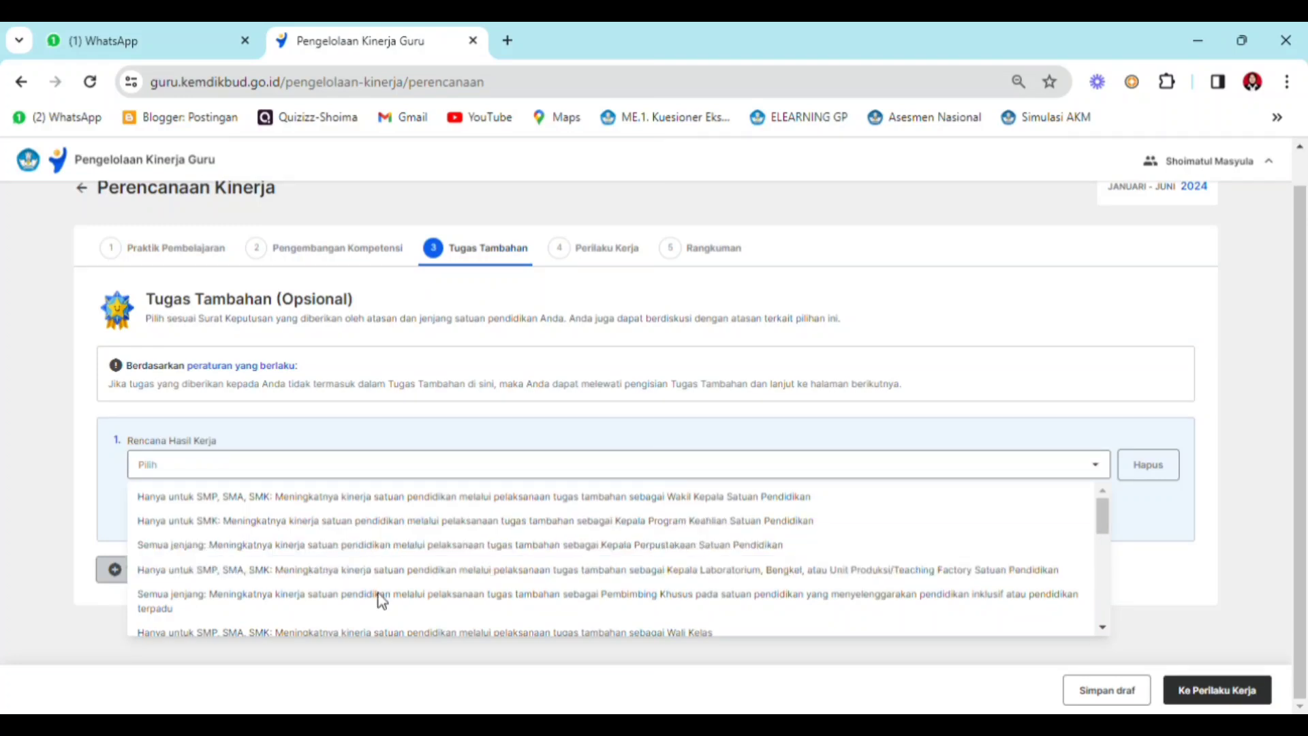
left_click(1104, 630)
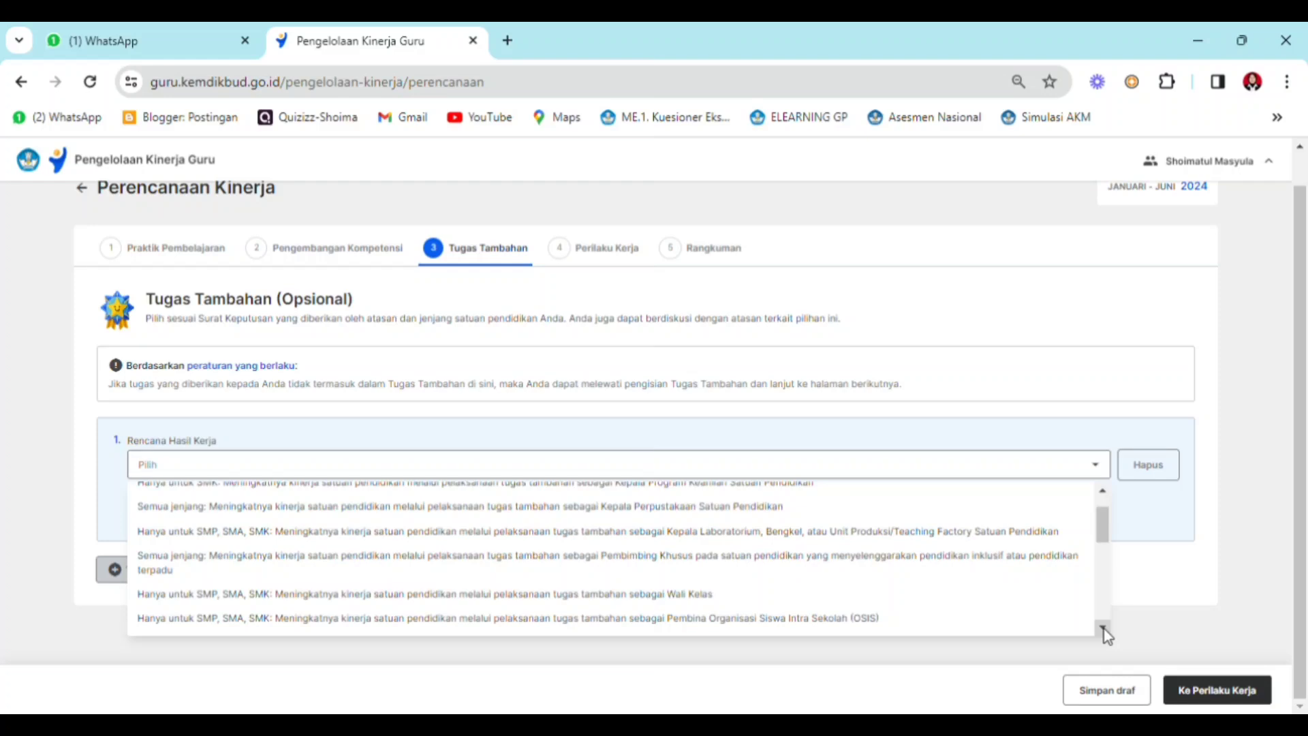
scroll(602, 554, "down", 2)
left_click(600, 569)
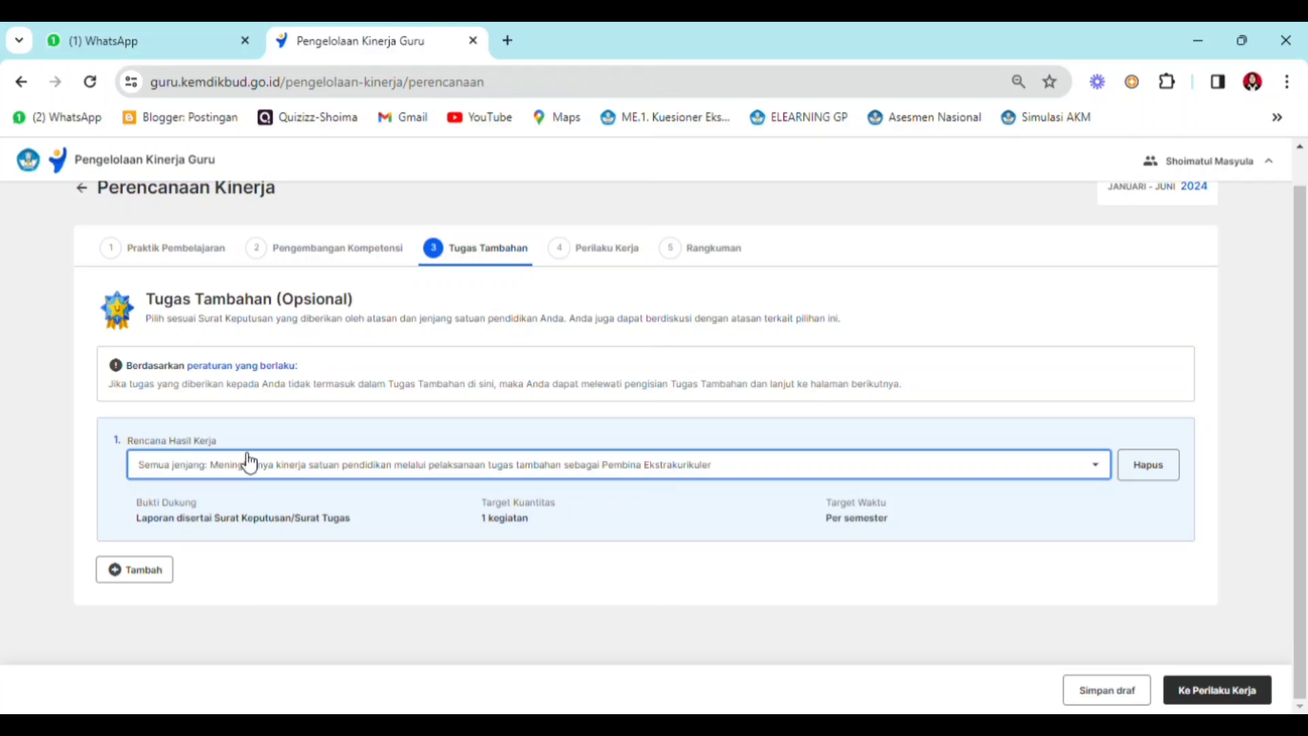
- Add a second additional task as Bendahara Sekolah/Pengelola Bantuan Operasional Sekolah (BOS) for Semua jenjang
left_click(153, 572)
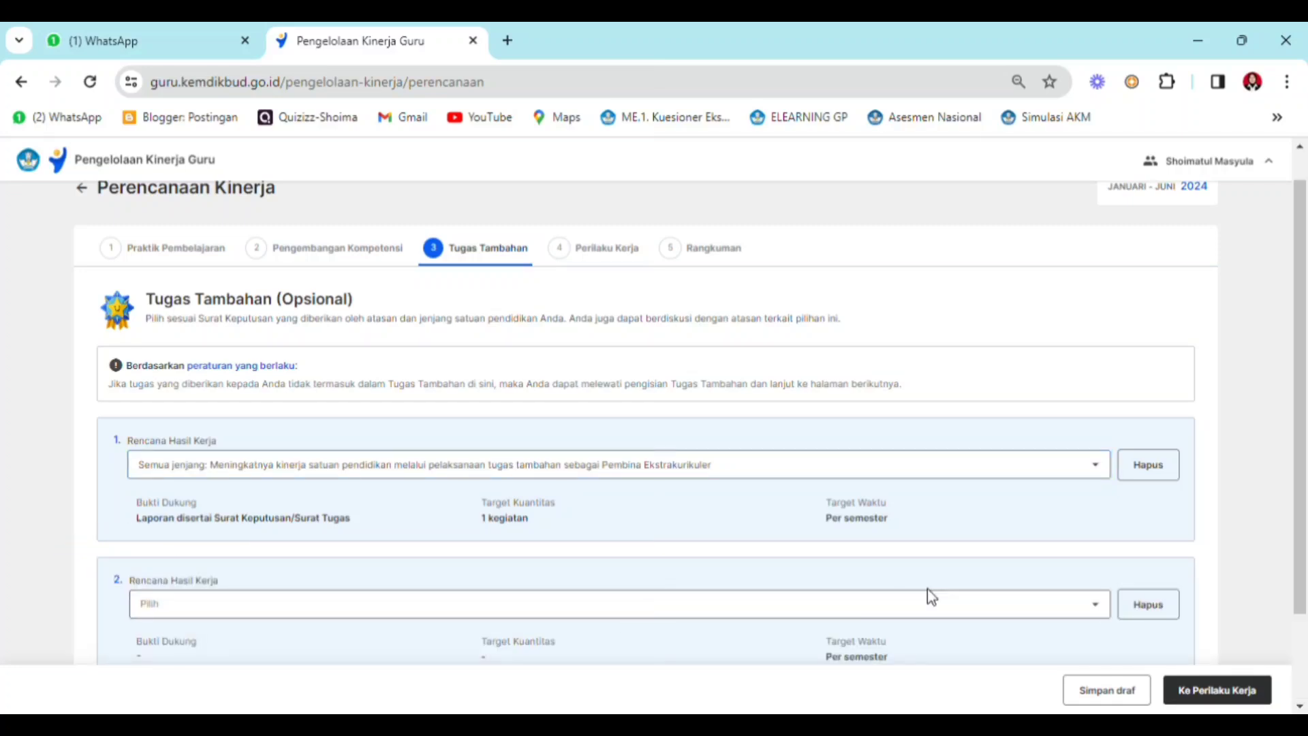
left_click_drag(1302, 453, 1198, 543)
left_click(1057, 511)
left_click_drag(1103, 552, 1035, 641)
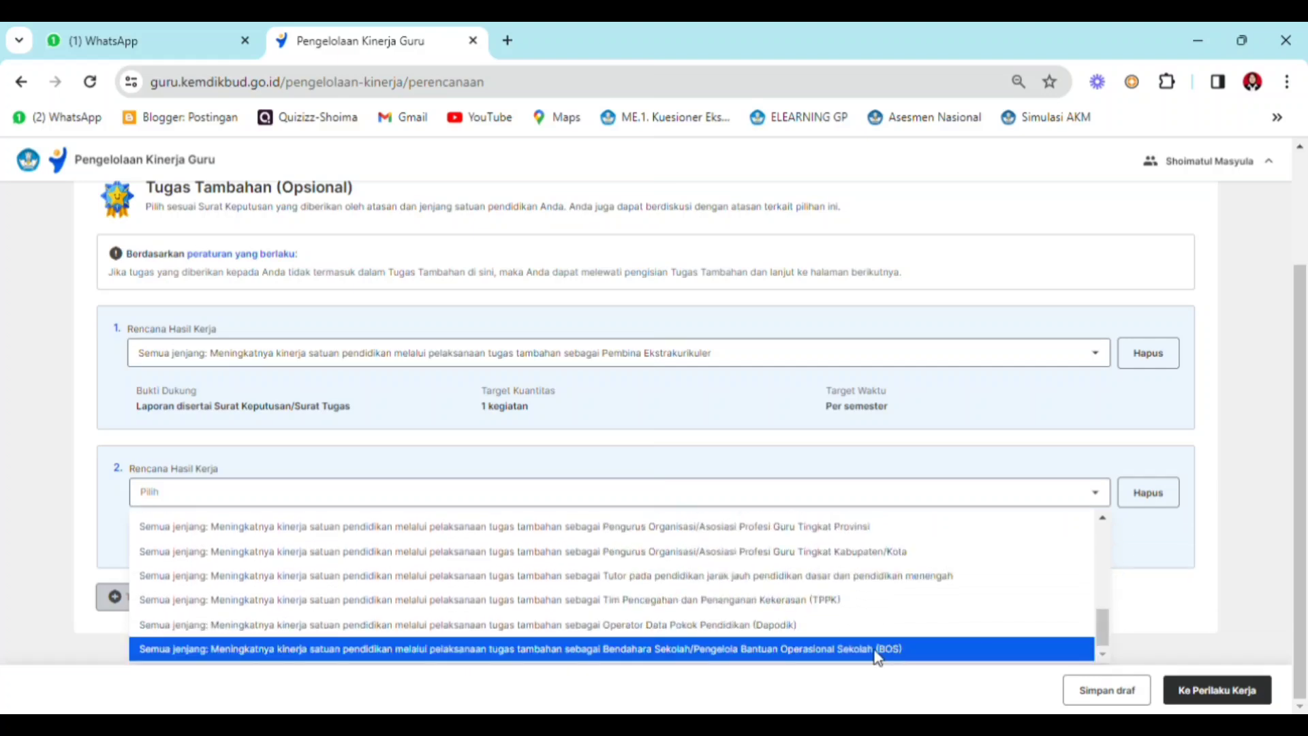
left_click(852, 651)
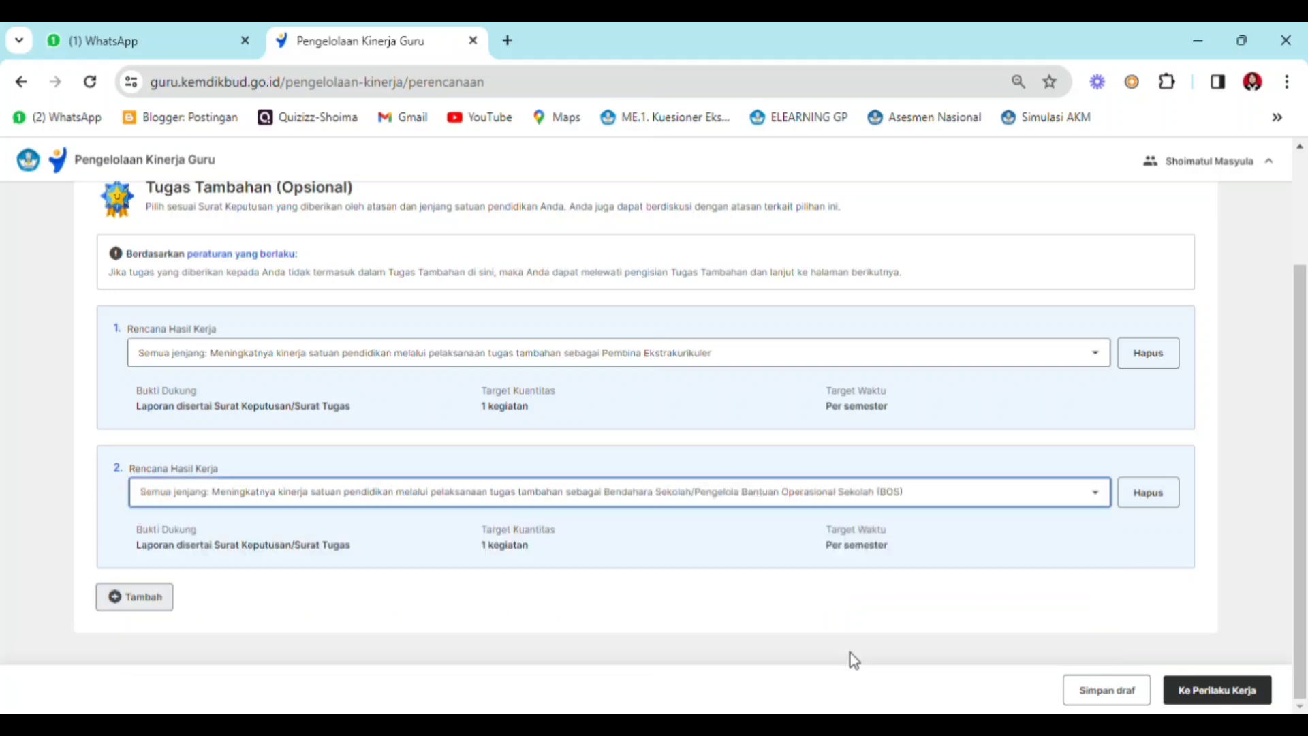
- Add a third additional task as Tim Pencegahan dan Penanganan Kekerasan (TPPK) and proceed to Perilaku Kerja
left_click(155, 607)
left_click(1100, 634)
scroll(558, 630, "down", 1)
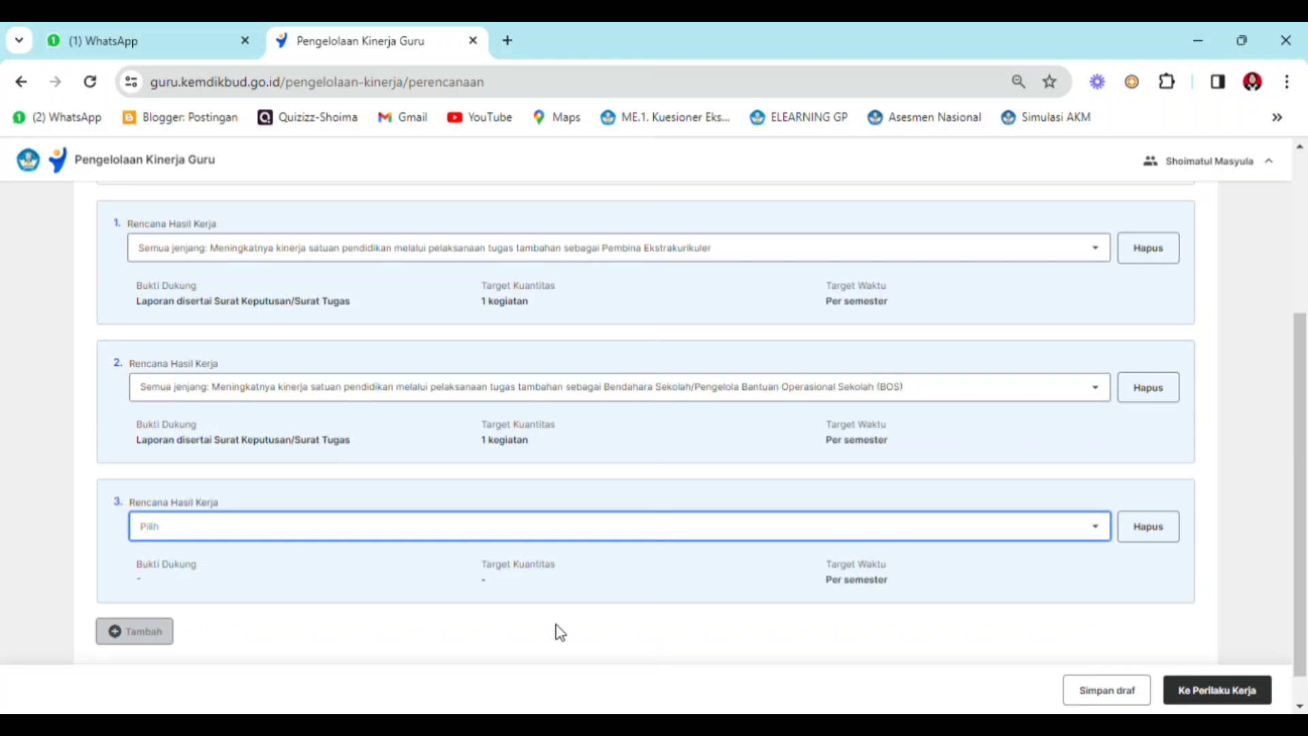
left_click(842, 526)
left_click_drag(1104, 584, 1144, 700)
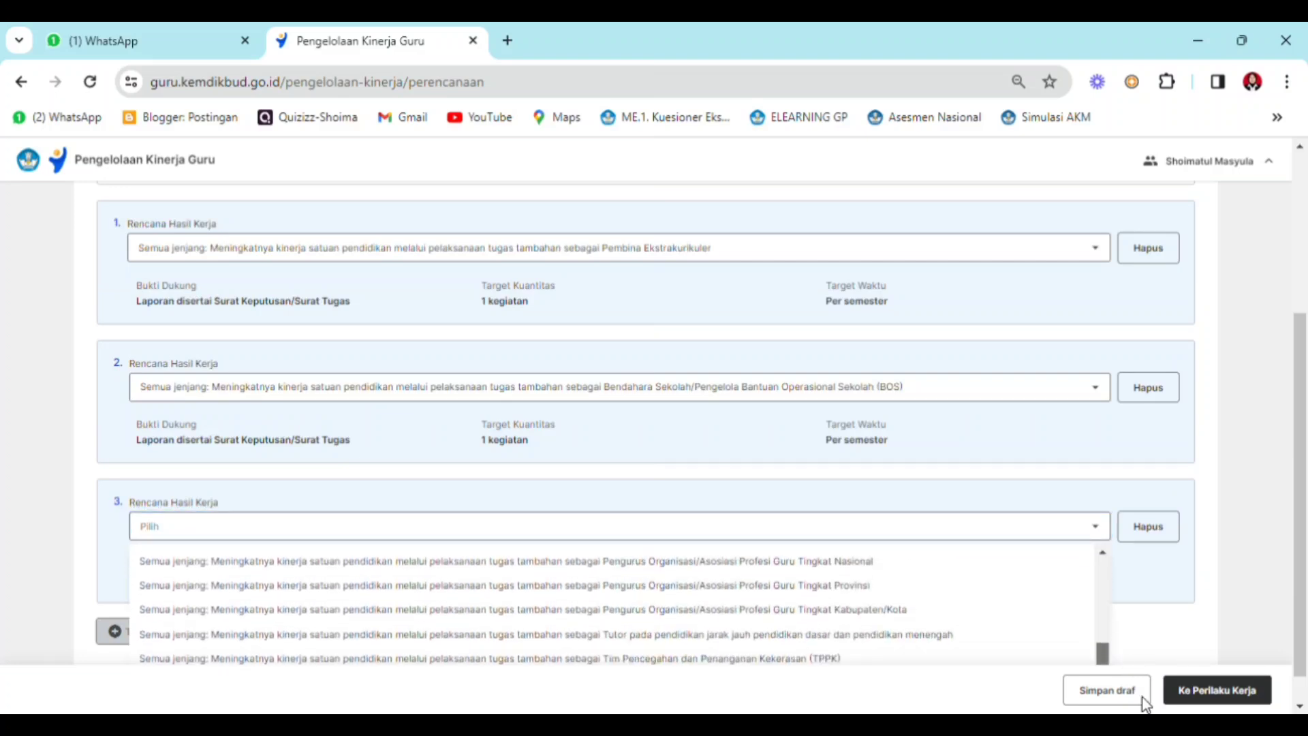
left_click(589, 660)
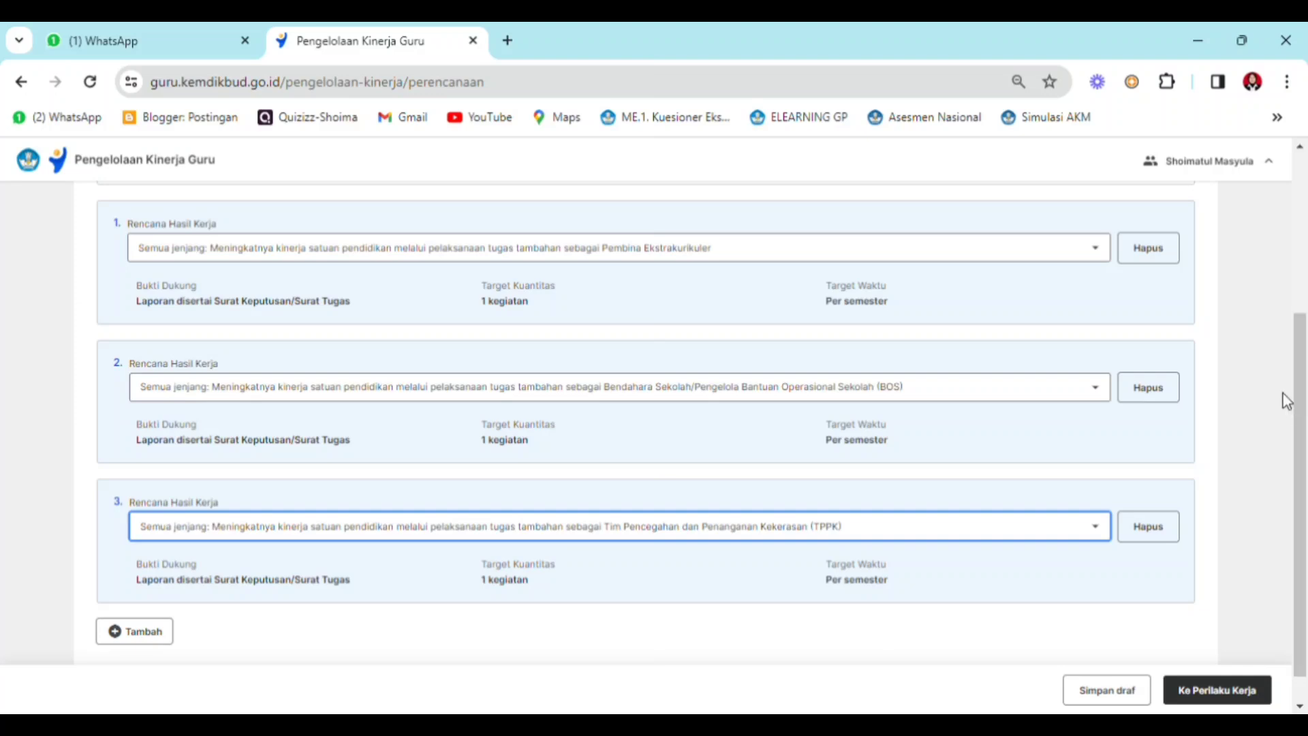
mouse_move(1304, 407)
left_mouse_down()
mouse_move(1296, 321)
mouse_move(1304, 433)
left_mouse_up()
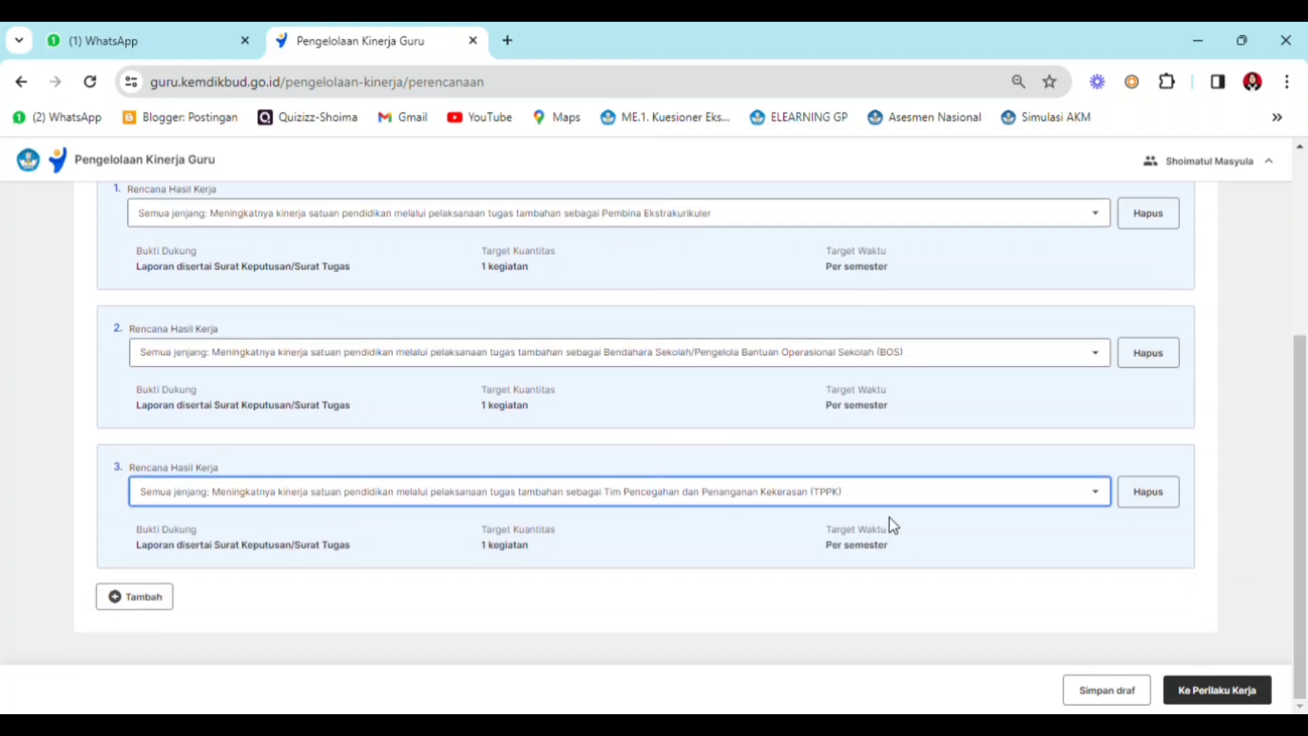
left_click(1207, 698)
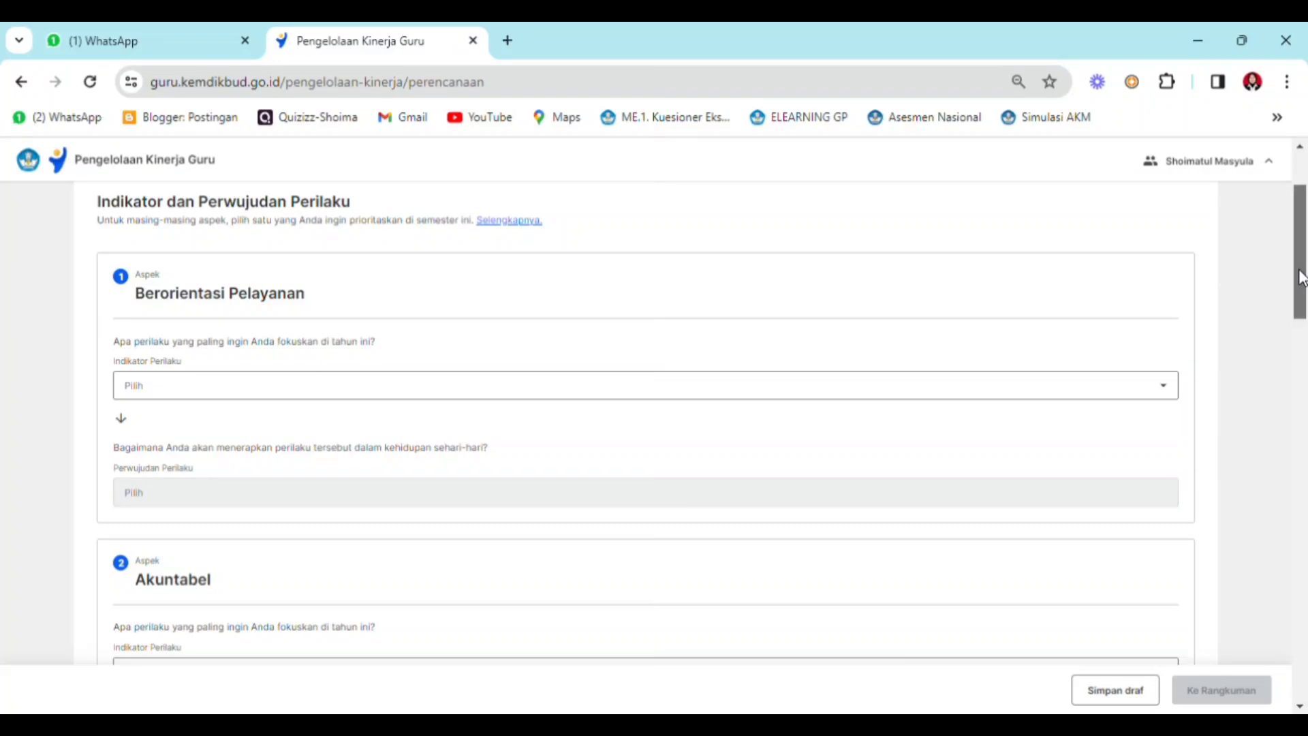
- For Berorientasi Pelayanan, choose Melakukan perbaikan terus-menerus terhadap kompetensi dan perilaku kerjanya and Menindaklanjuti setiap kritik dan saran secara konstruktif
left_click_drag(1302, 278, 1303, 664)
left_click_drag(1305, 618, 1279, 239)
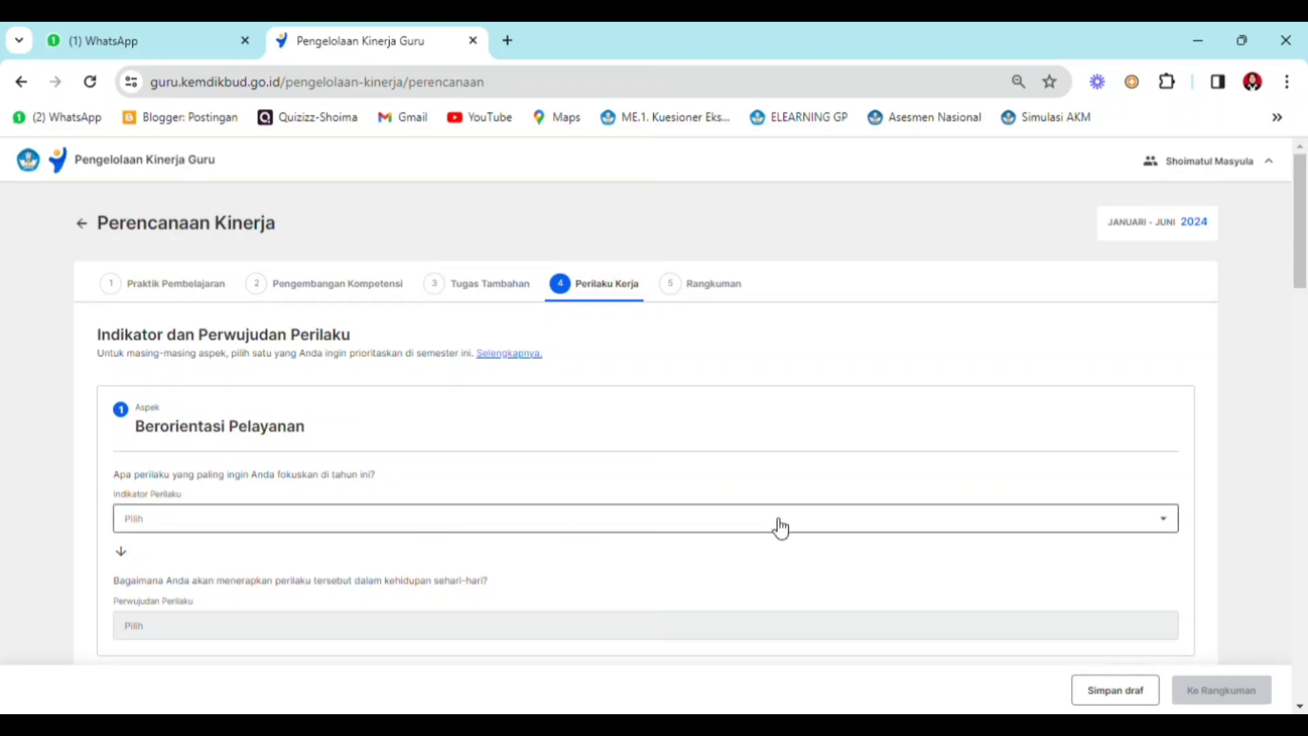
left_click(455, 531)
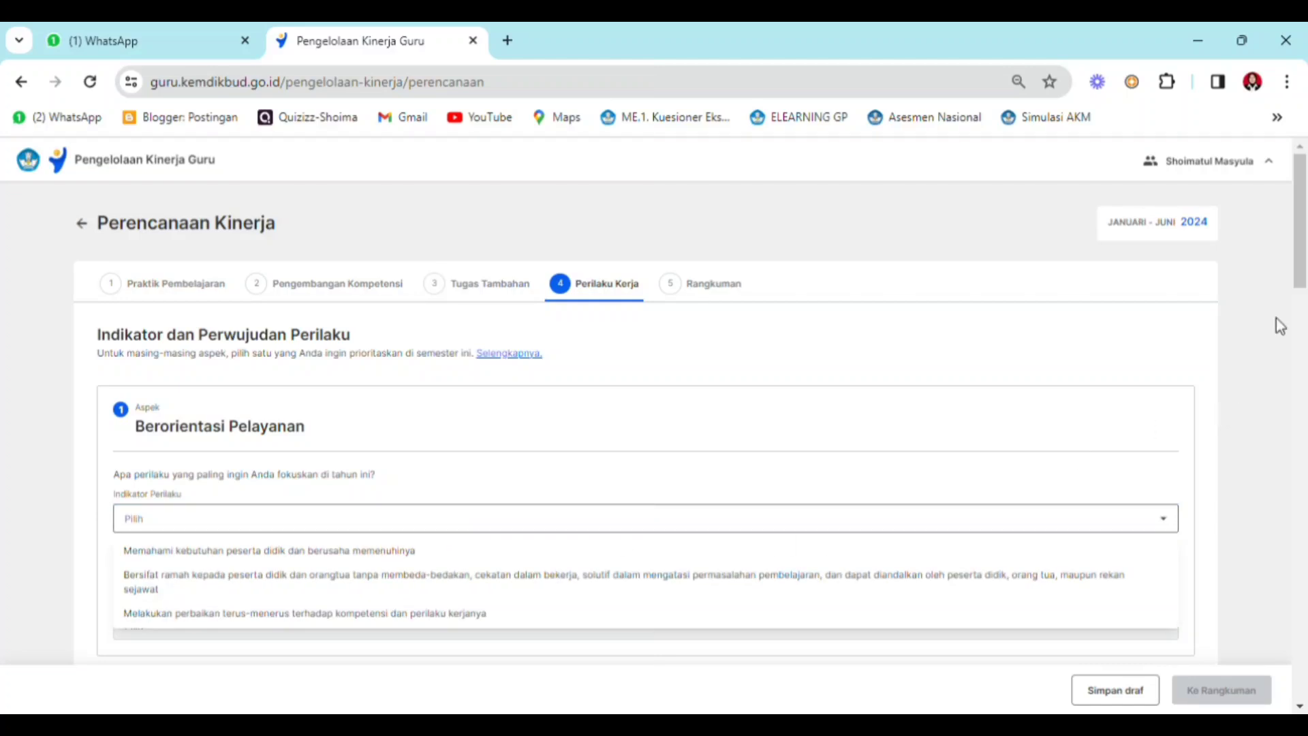
scroll(1299, 287, "down", 2)
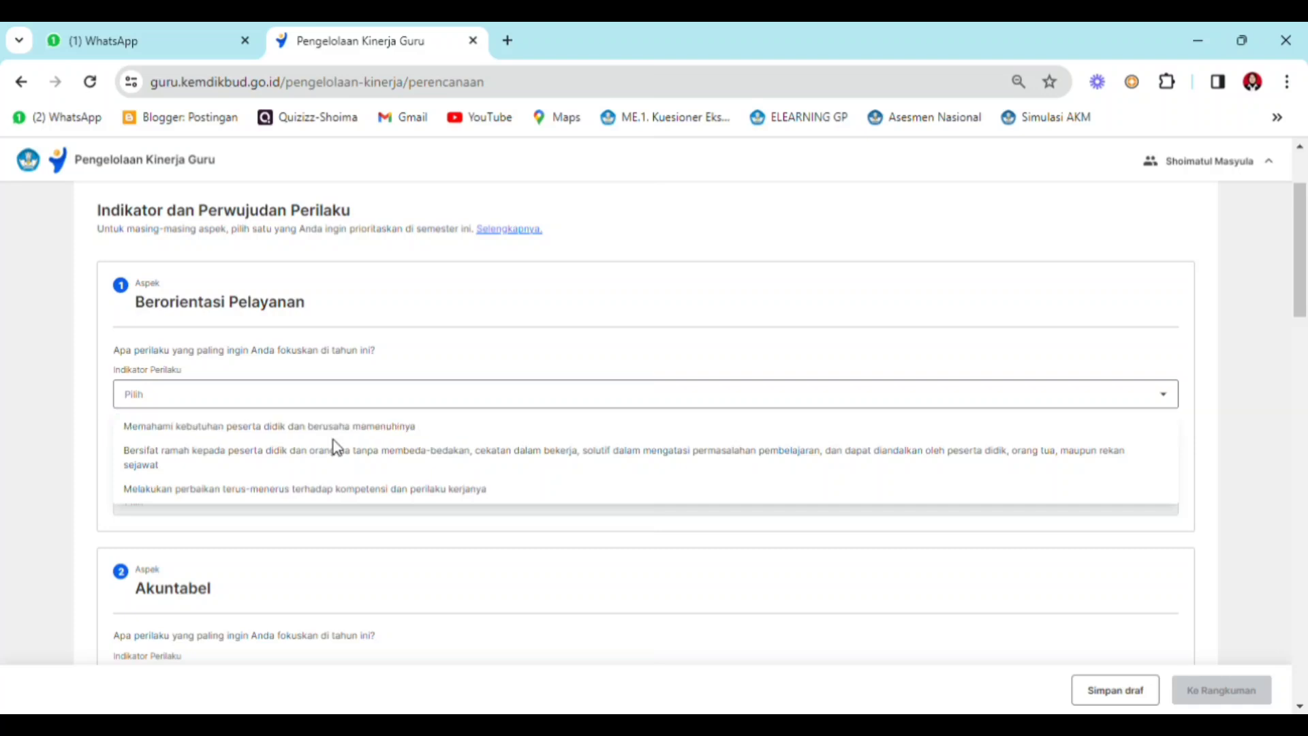
left_click(333, 487)
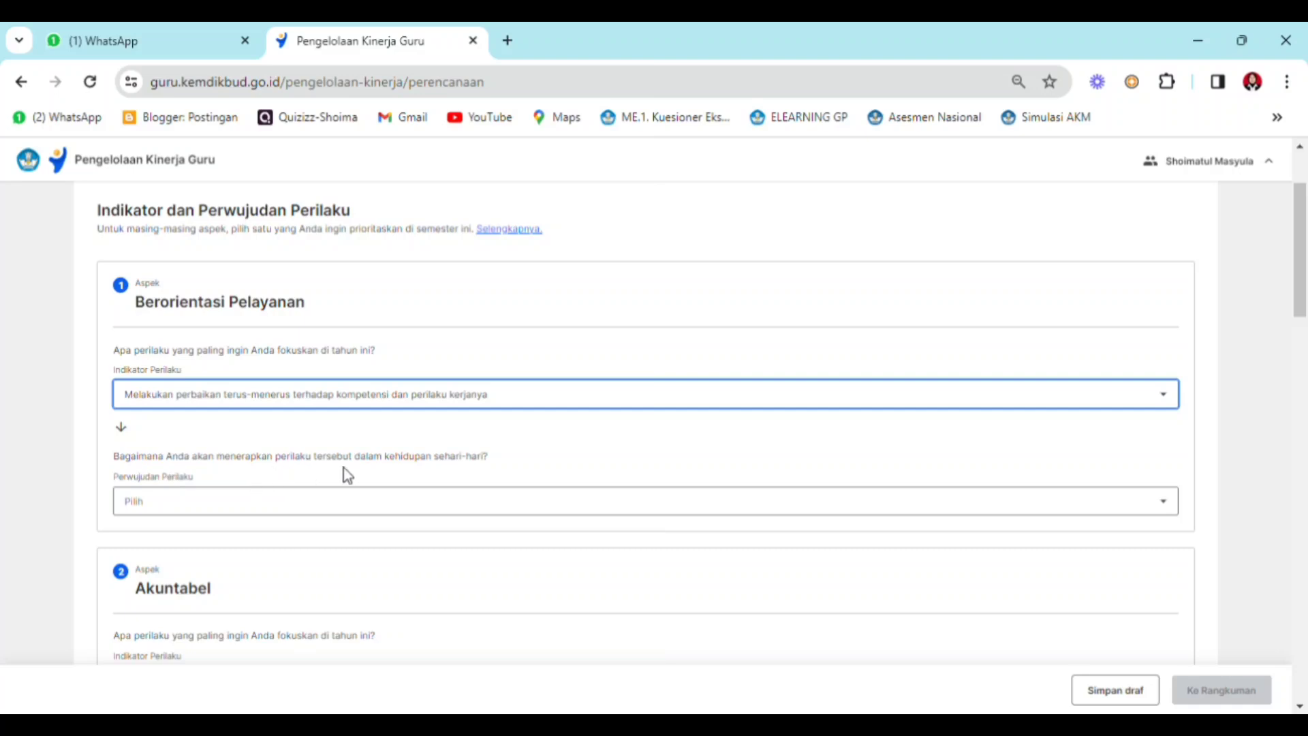
left_click(447, 507)
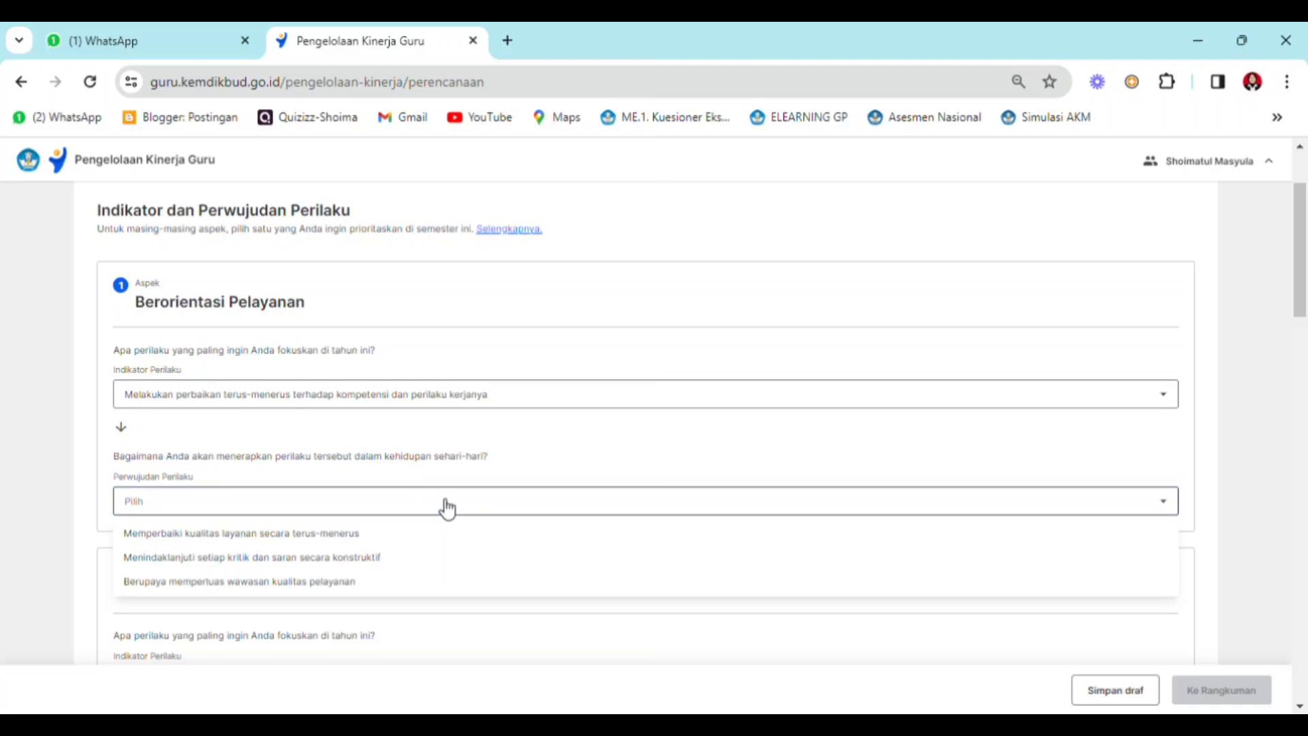
left_click(346, 558)
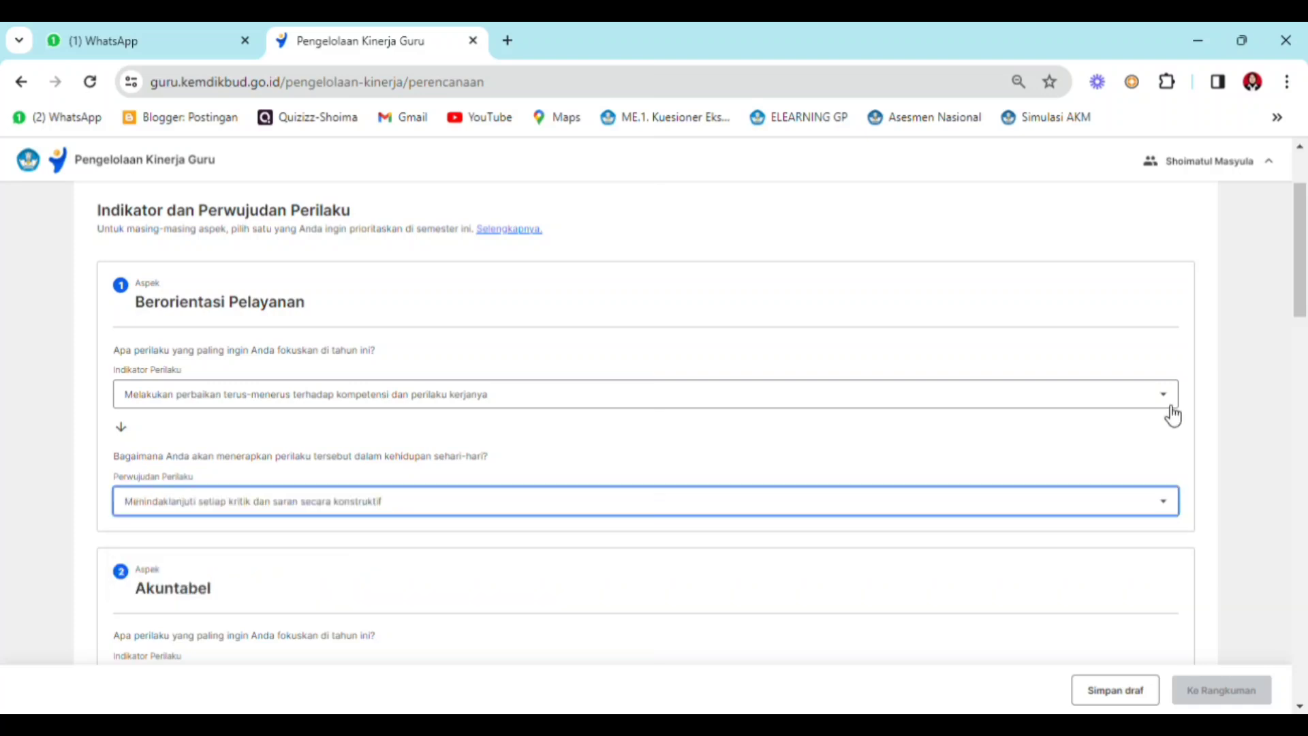
- For Akuntabel, choose Memanfaatkan sumber daya satuan pendidikan dengan bertanggung jawab, efektif, dan efisien and Mencari cara efisiensi penggunaan sarana prasarana, bahan, dan alat kerja satuan pendidikan
left_click_drag(1302, 308, 1304, 376)
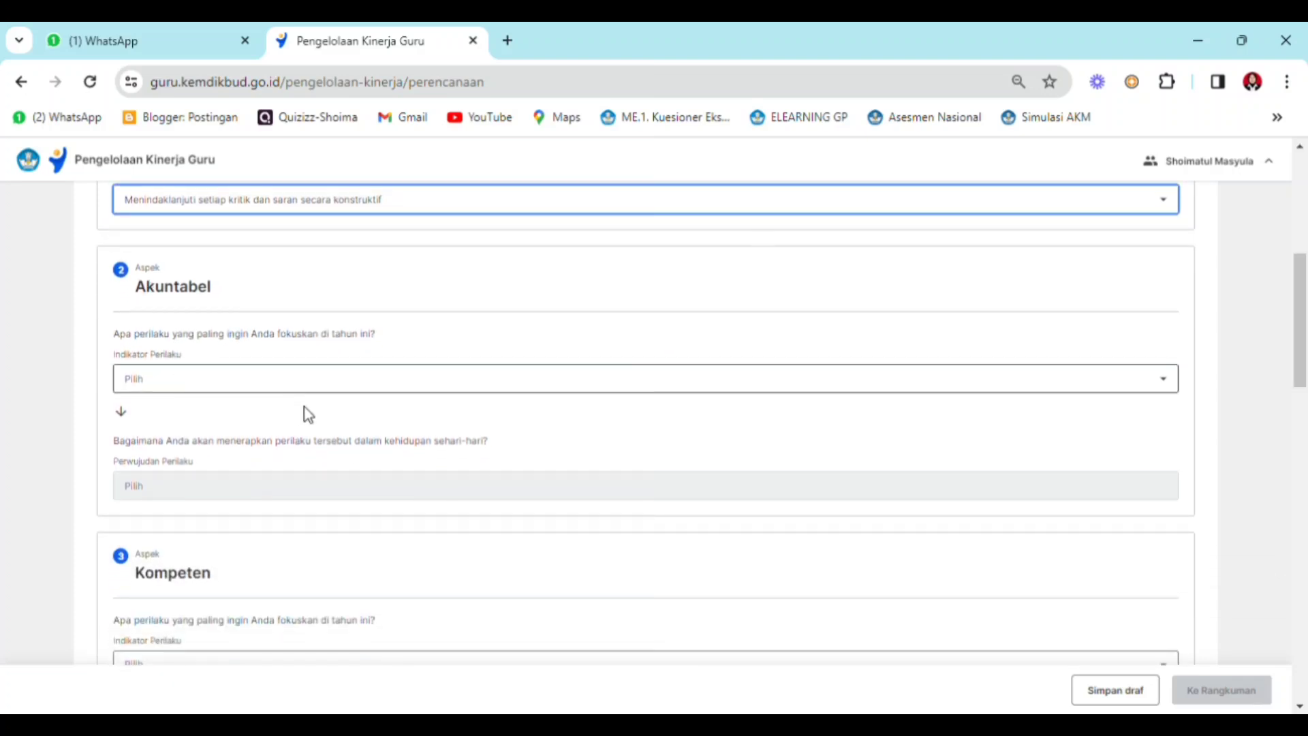
left_click(402, 388)
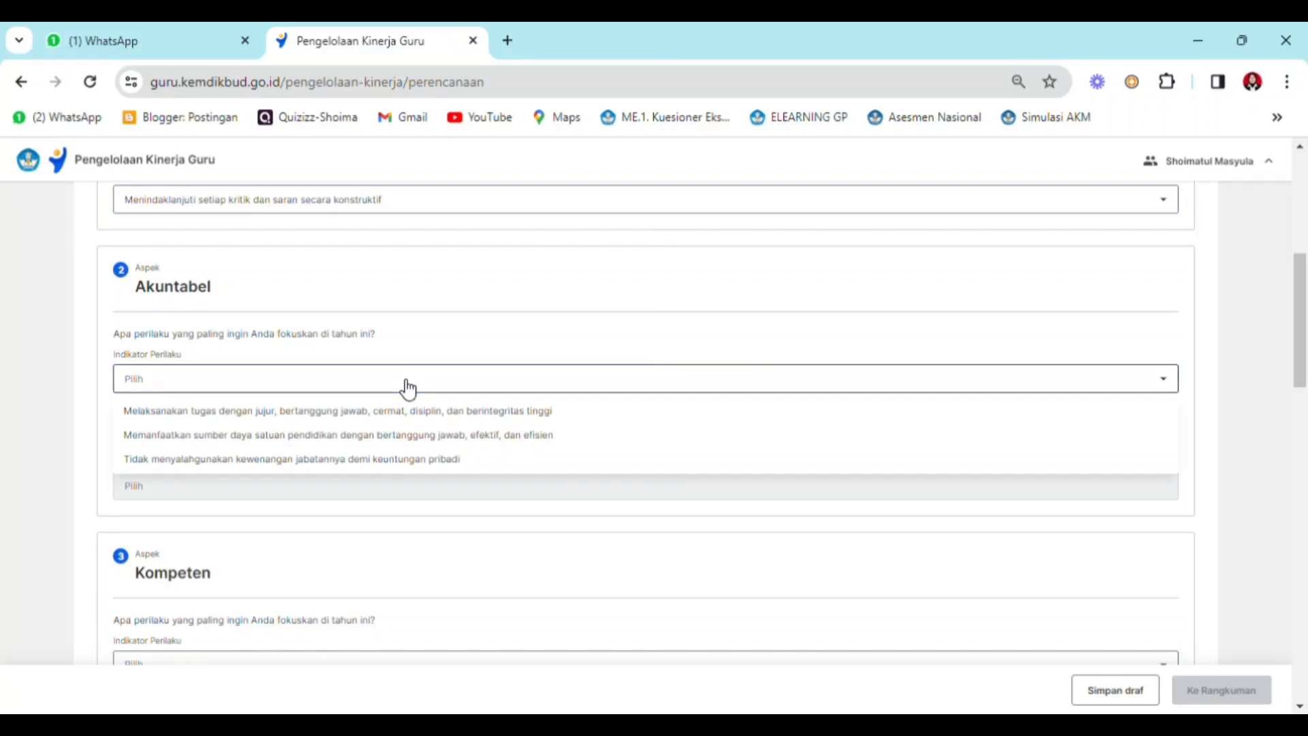
left_click(407, 437)
left_click(538, 485)
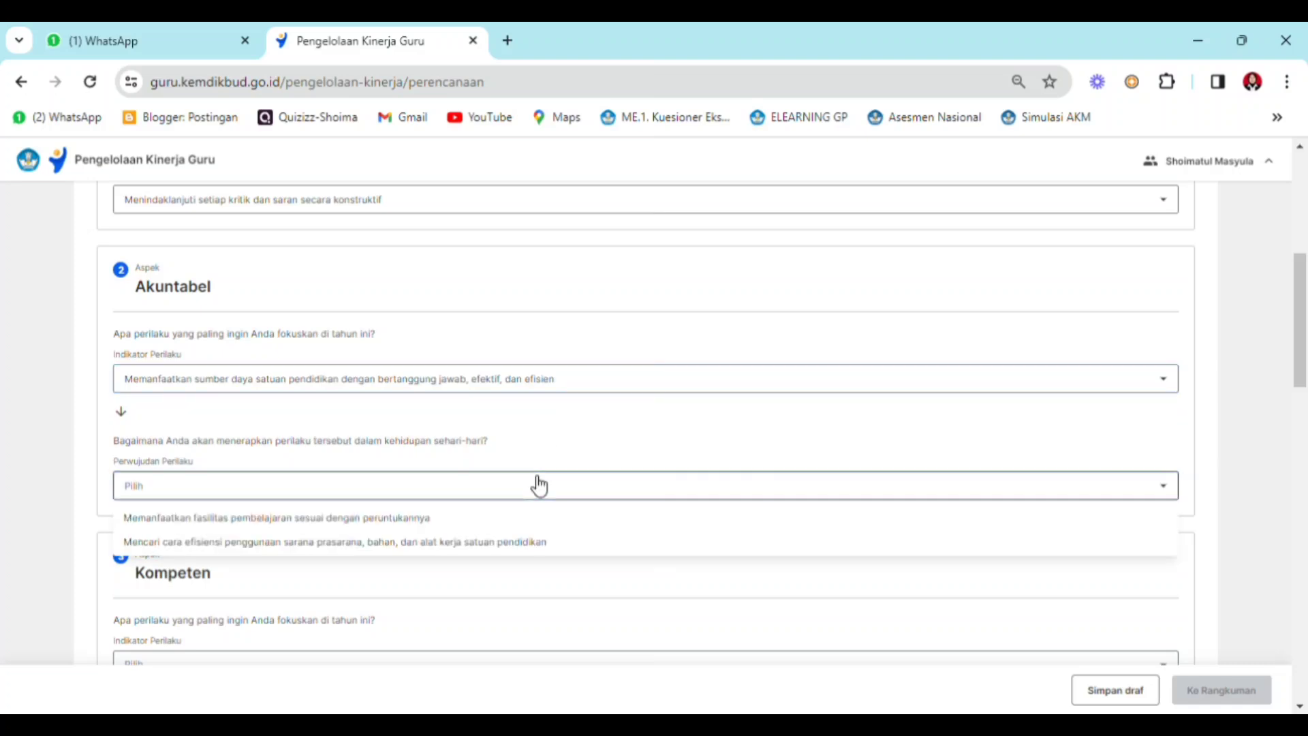
left_click(470, 543)
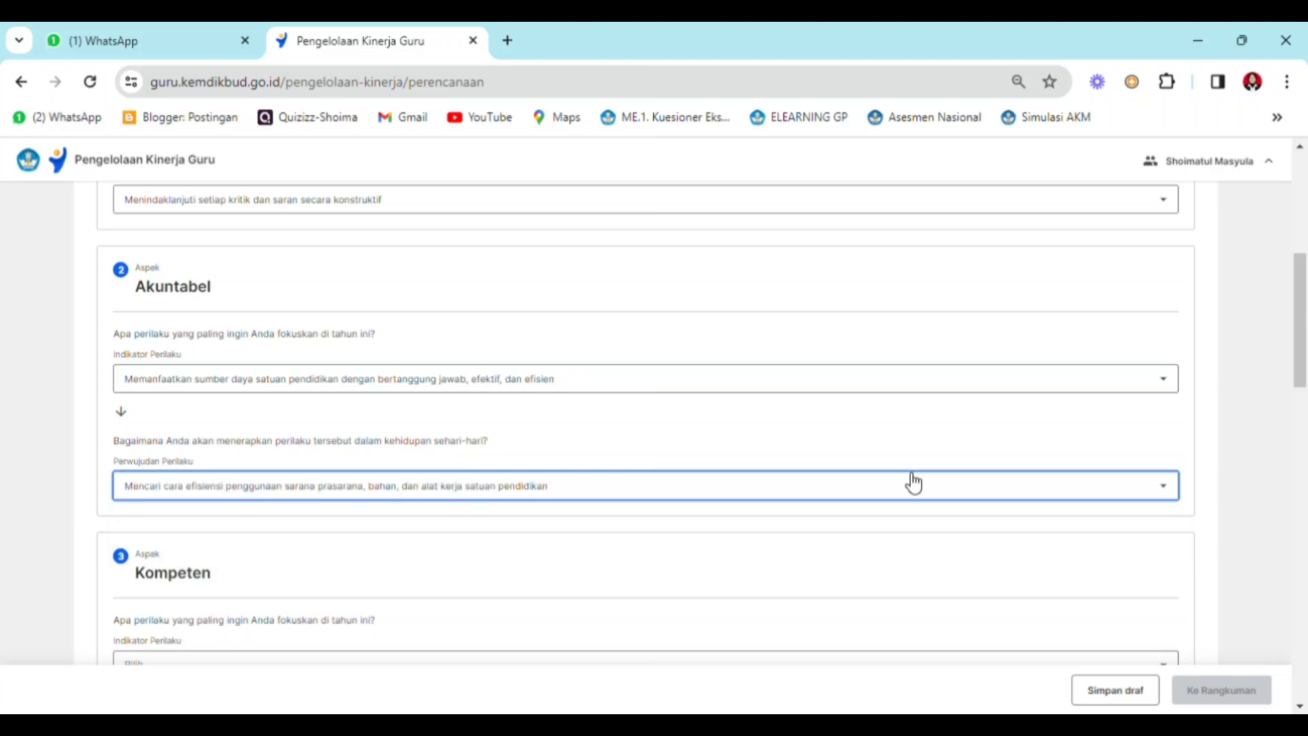
- Set the Kompeten aspect's Indikator Perilaku to Melaksanakan tugas dengan kualitas terbaik and open its Perwujudan Perilaku choices
scroll(448, 416, "down", 4)
left_click(448, 415)
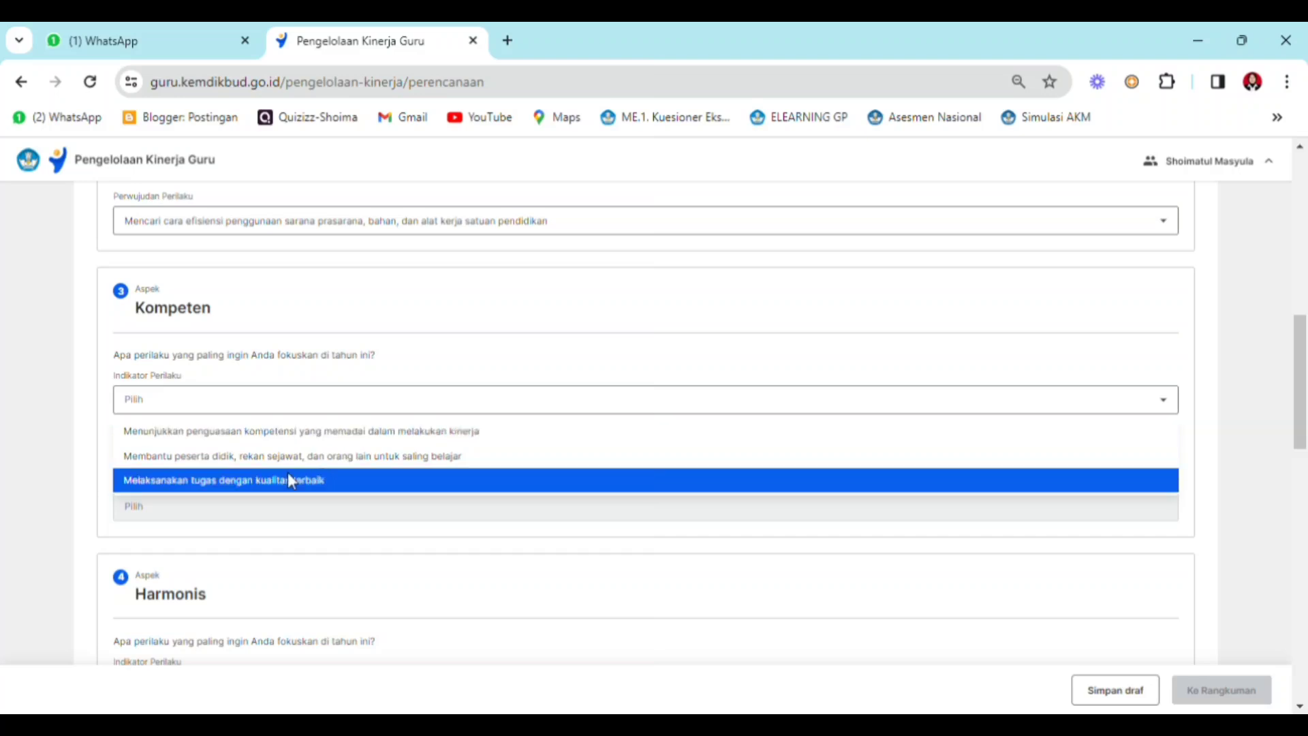
left_click(264, 480)
left_click(268, 507)
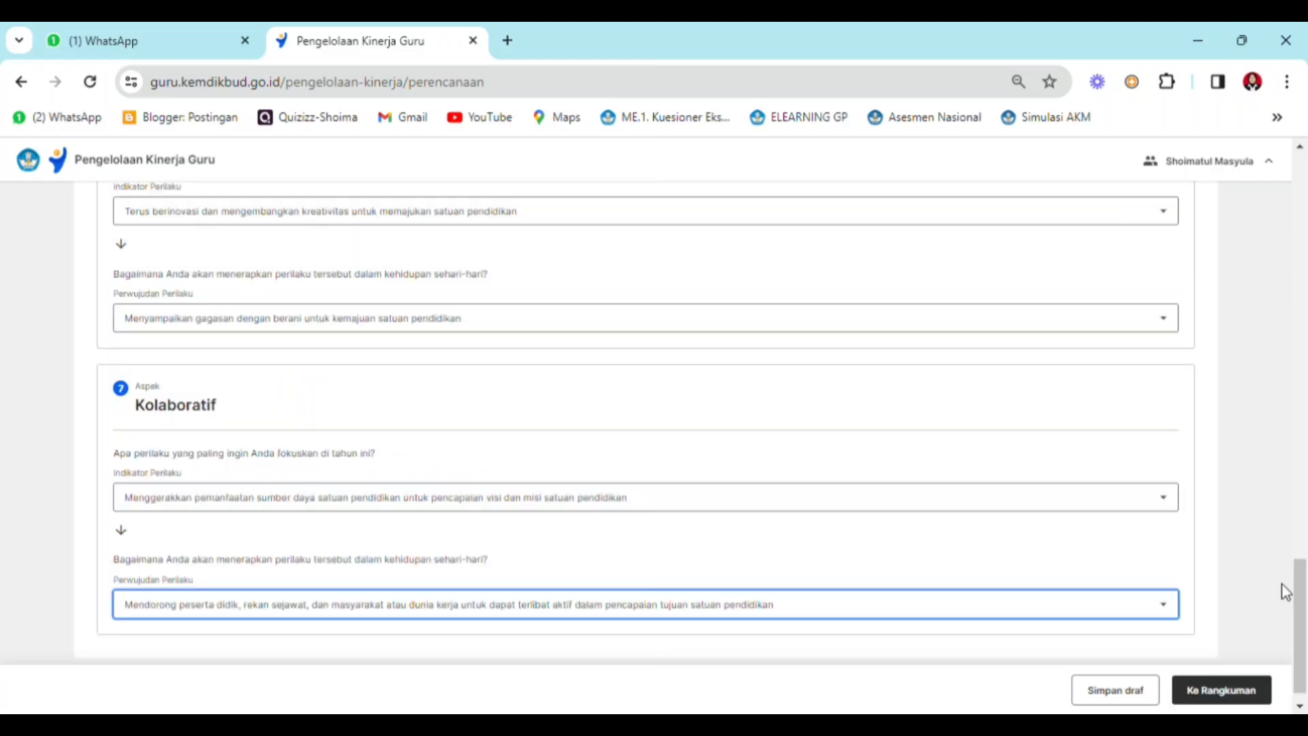
- Proceed to Rangkuman and review the targets and supporting evidence of the Hasil Kerja Utama and Hasil Kerja Tambahan plans
mouse_move(1299, 592)
left_mouse_down()
mouse_move(1296, 487)
mouse_move(1185, 169)
mouse_move(1297, 601)
left_mouse_up()
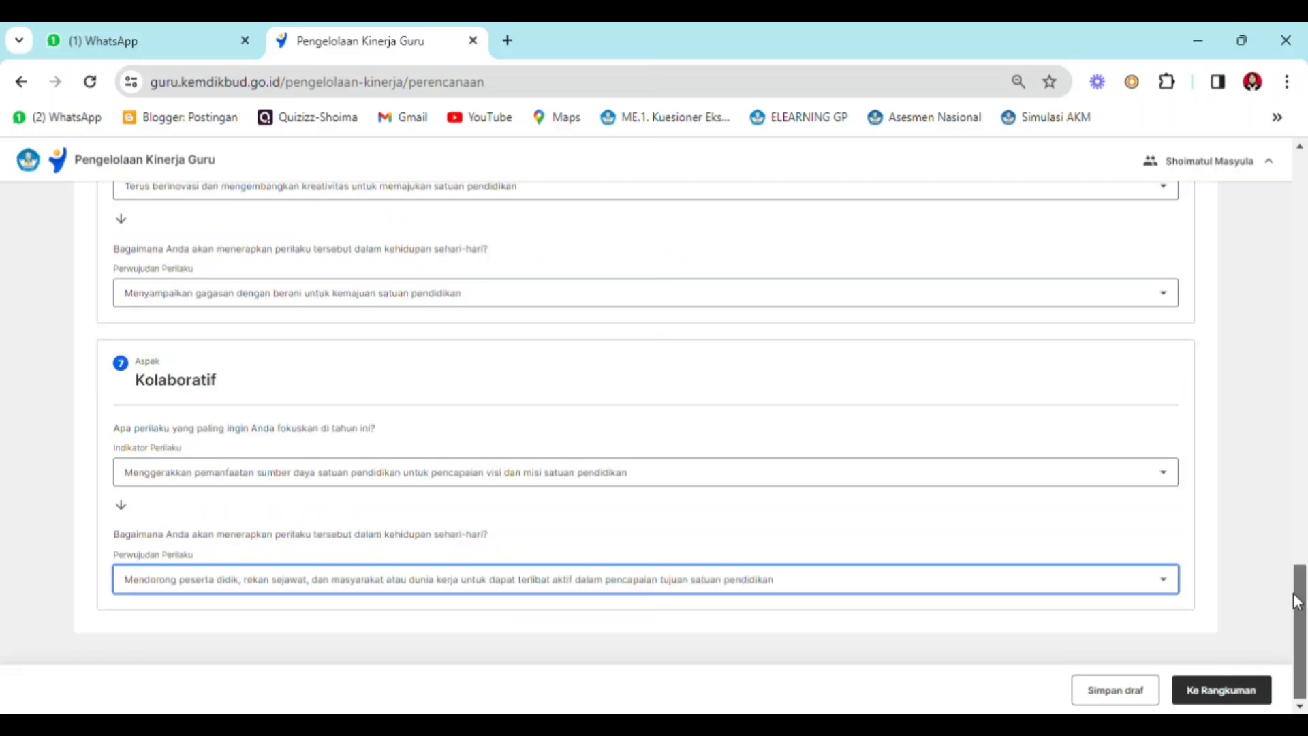
left_click(1222, 706)
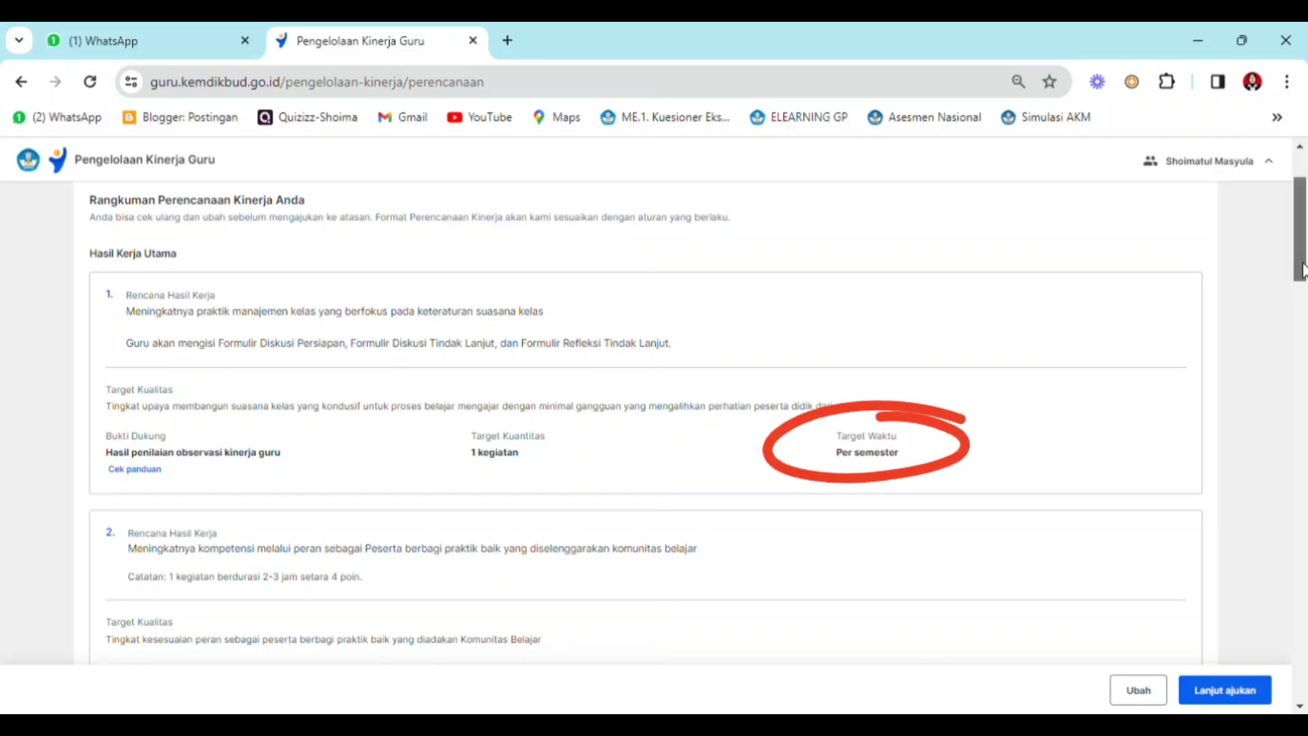
scroll(1301, 286, "down", 1)
left_click_drag(1303, 283, 1303, 312)
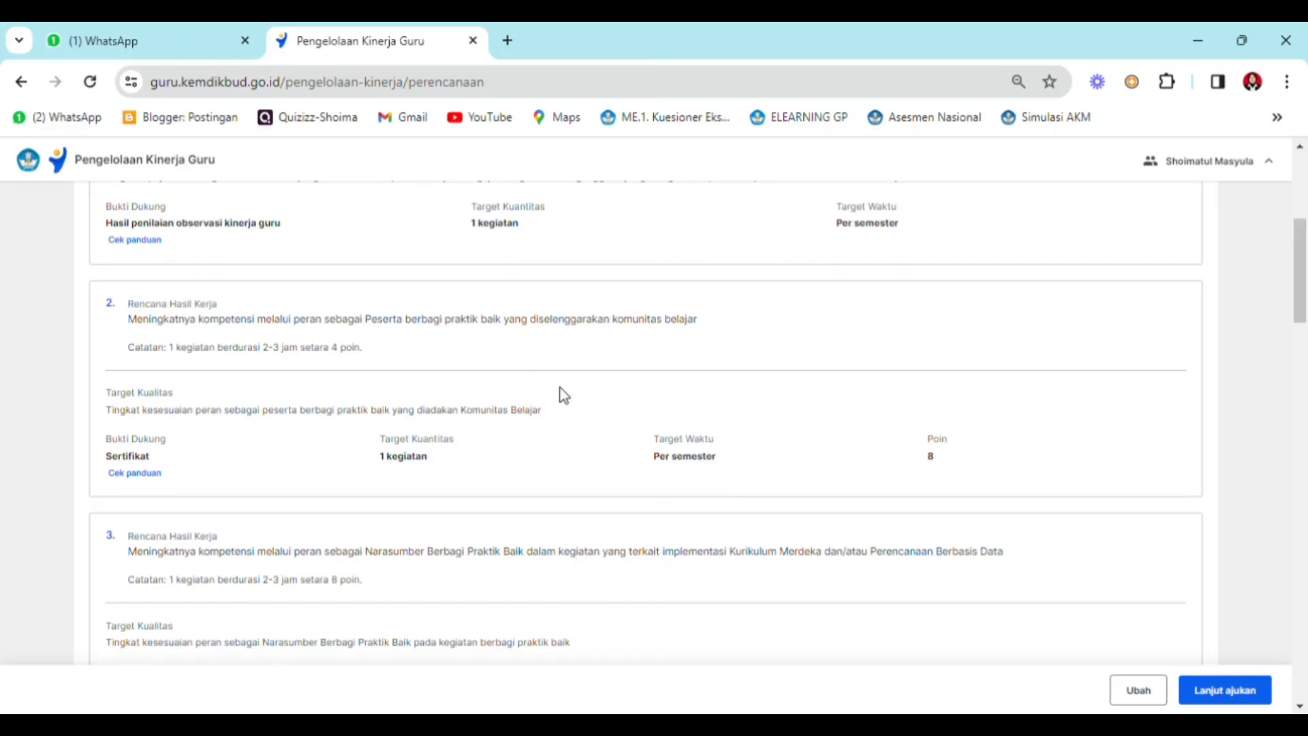
left_click_drag(1299, 295, 1305, 480)
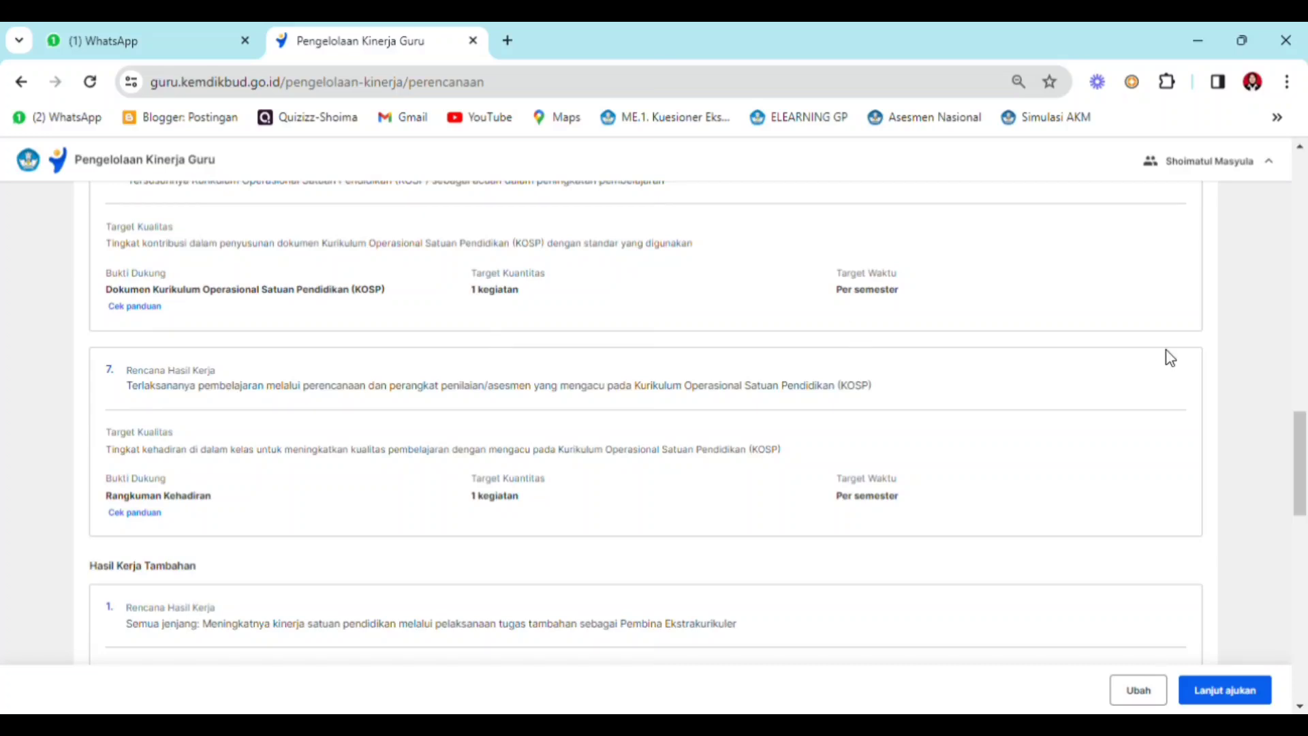
left_click_drag(1302, 431, 1302, 422)
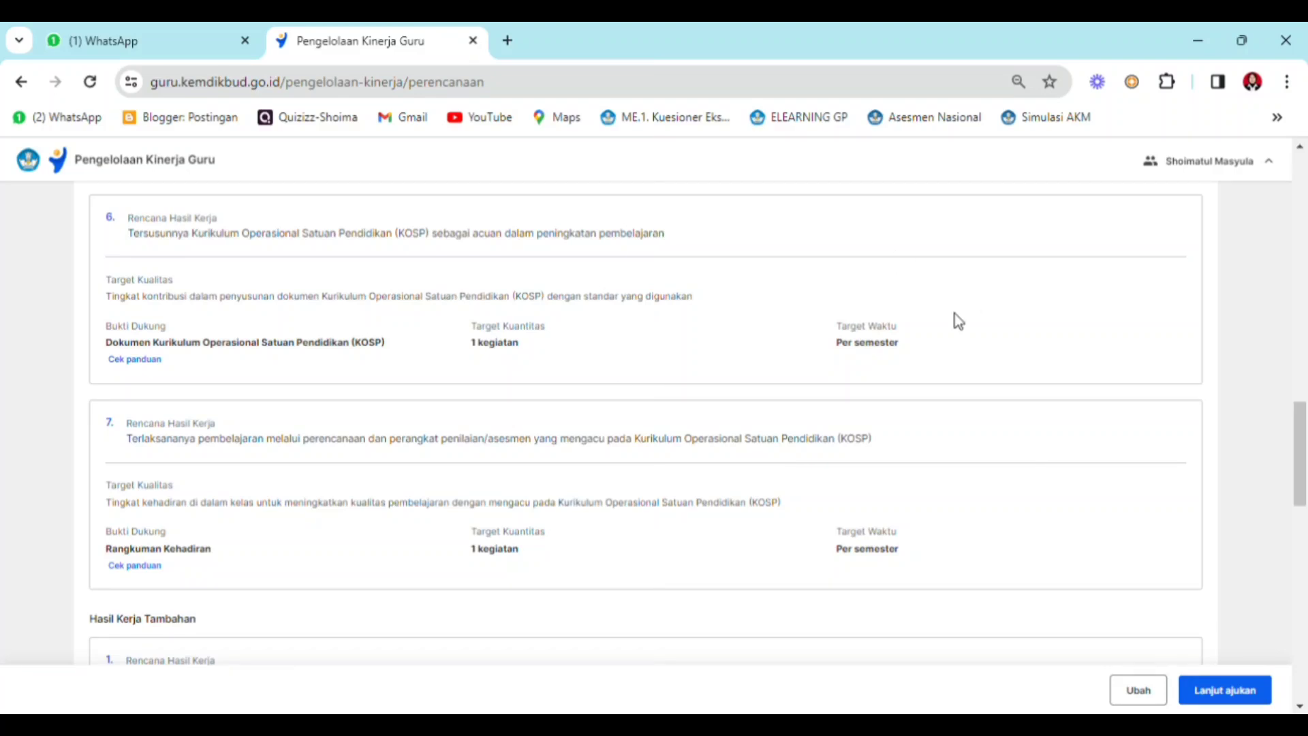
left_click_drag(1303, 434, 1302, 429)
scroll(1303, 393, "down", 4)
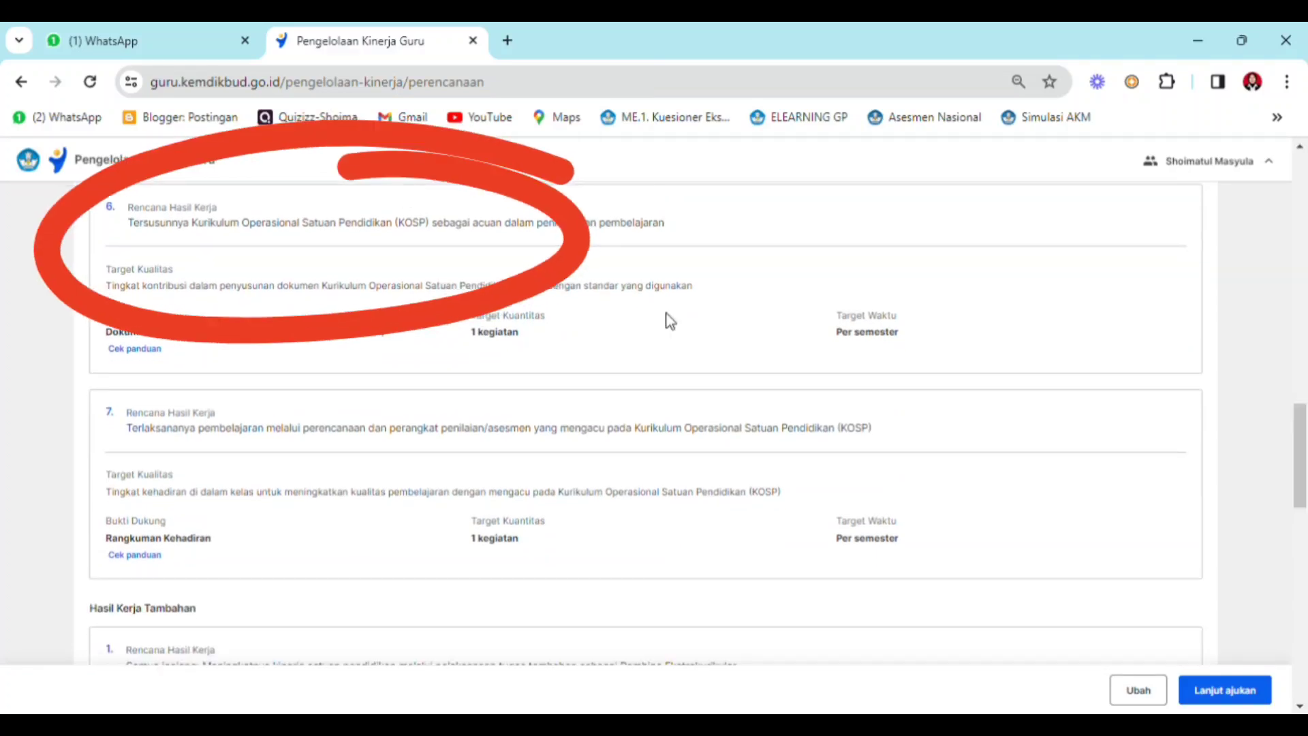
scroll(1305, 477, "down", 2)
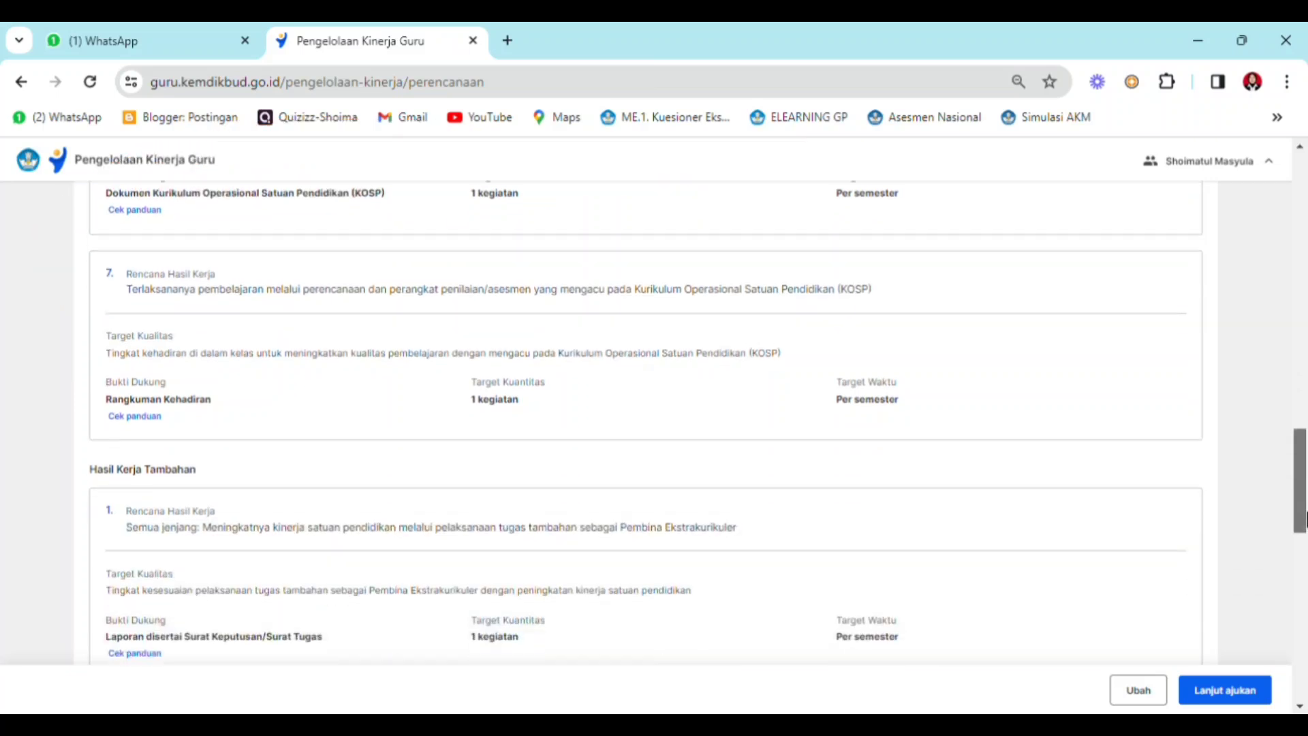
left_click_drag(1304, 518, 1304, 538)
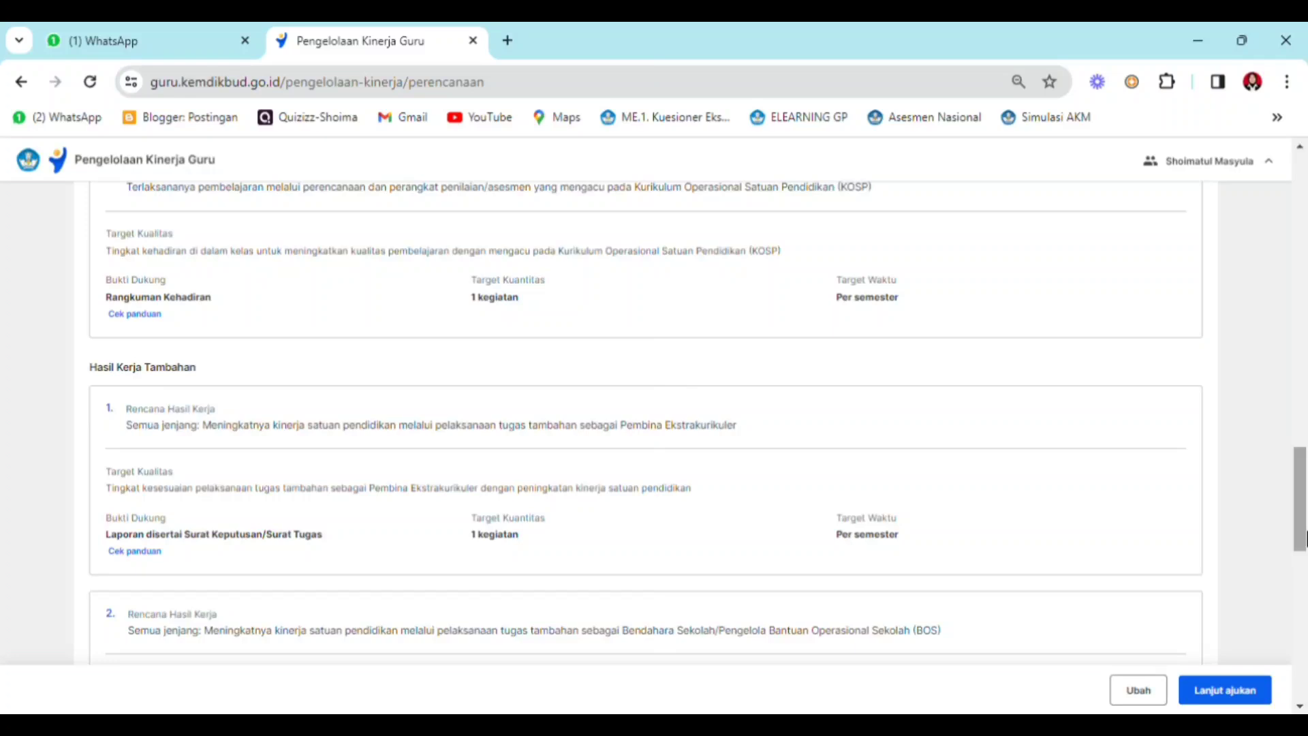
mouse_move(1304, 538)
left_mouse_down()
mouse_move(1304, 687)
mouse_move(1281, 616)
mouse_move(1271, 490)
mouse_move(1199, 248)
left_mouse_up()
scroll(1203, 255, "down", 4)
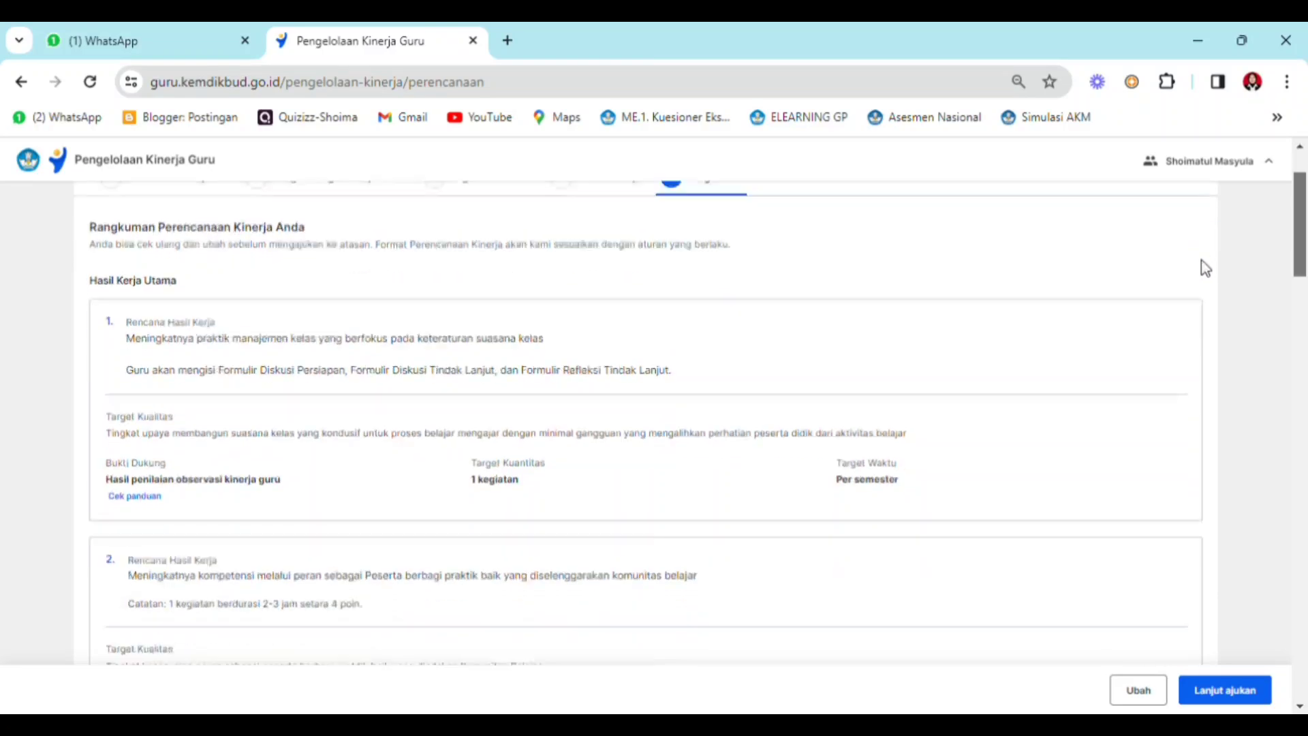
scroll(1218, 315, "down", 5)
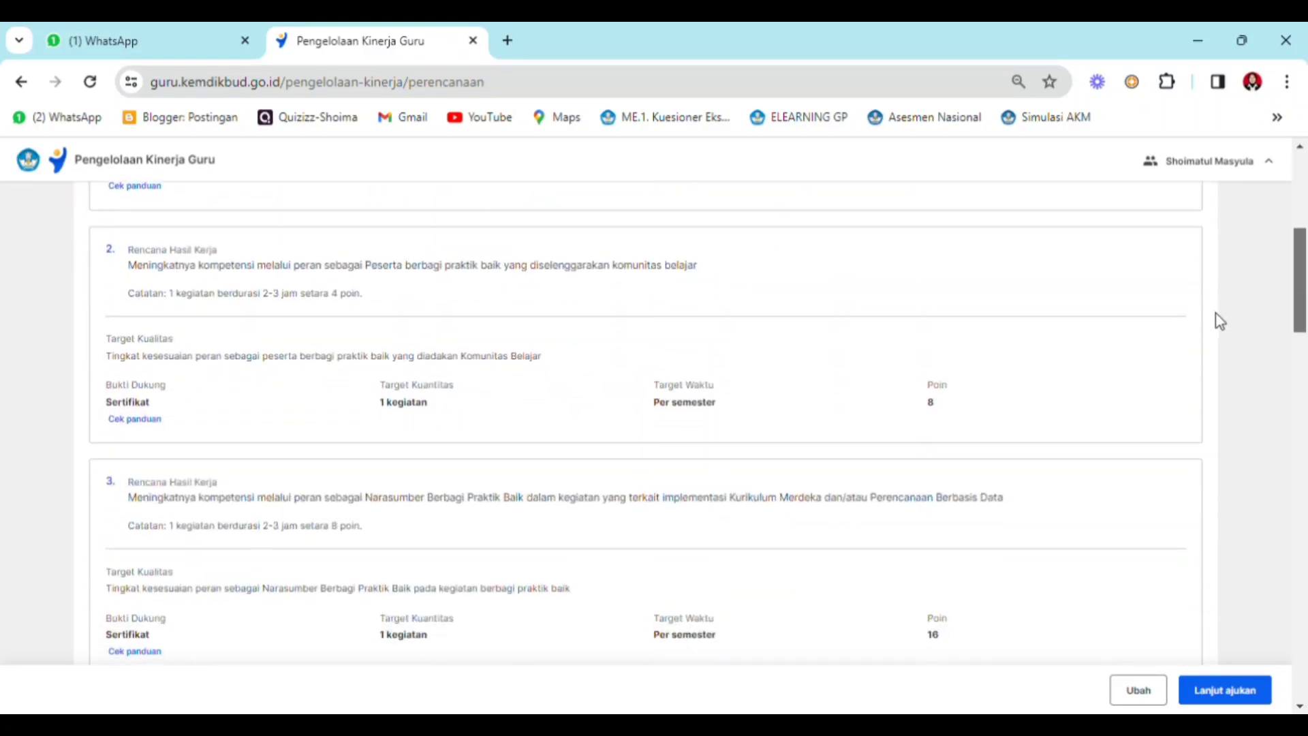
scroll(1231, 369, "down", 6)
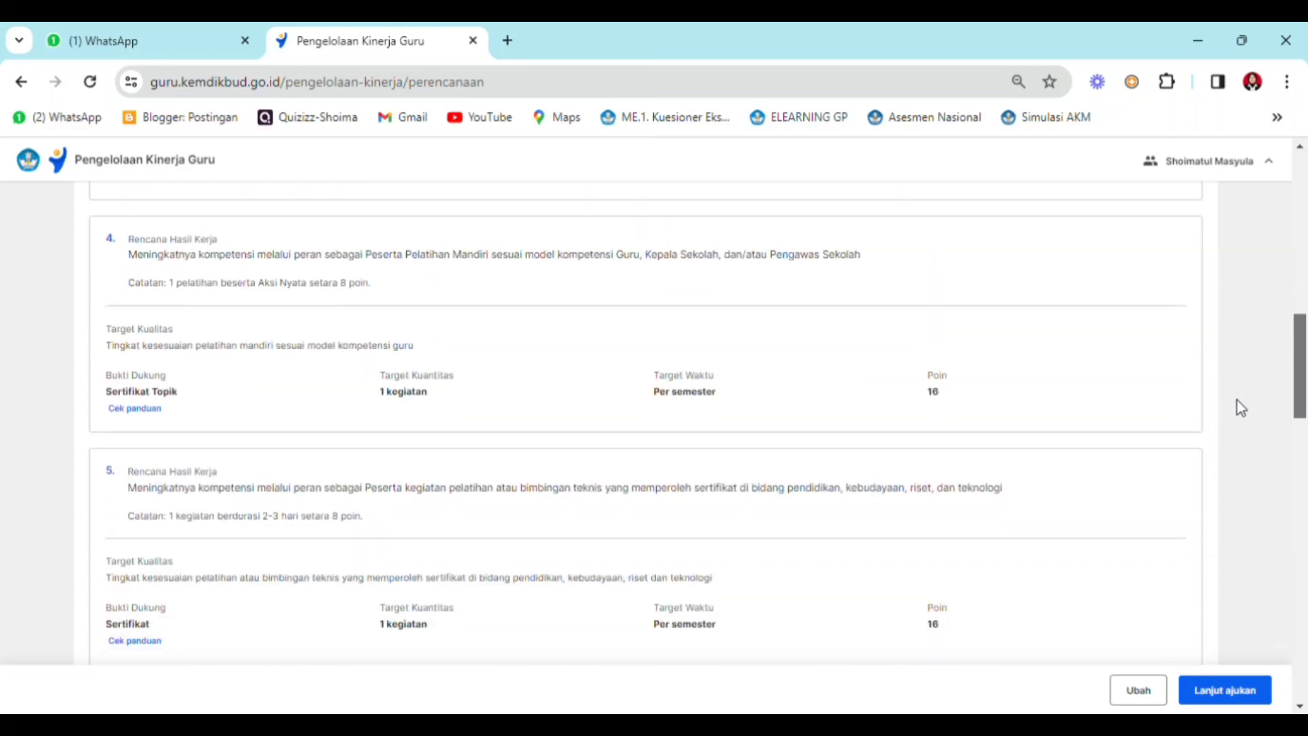
scroll(1247, 453, "down", 3)
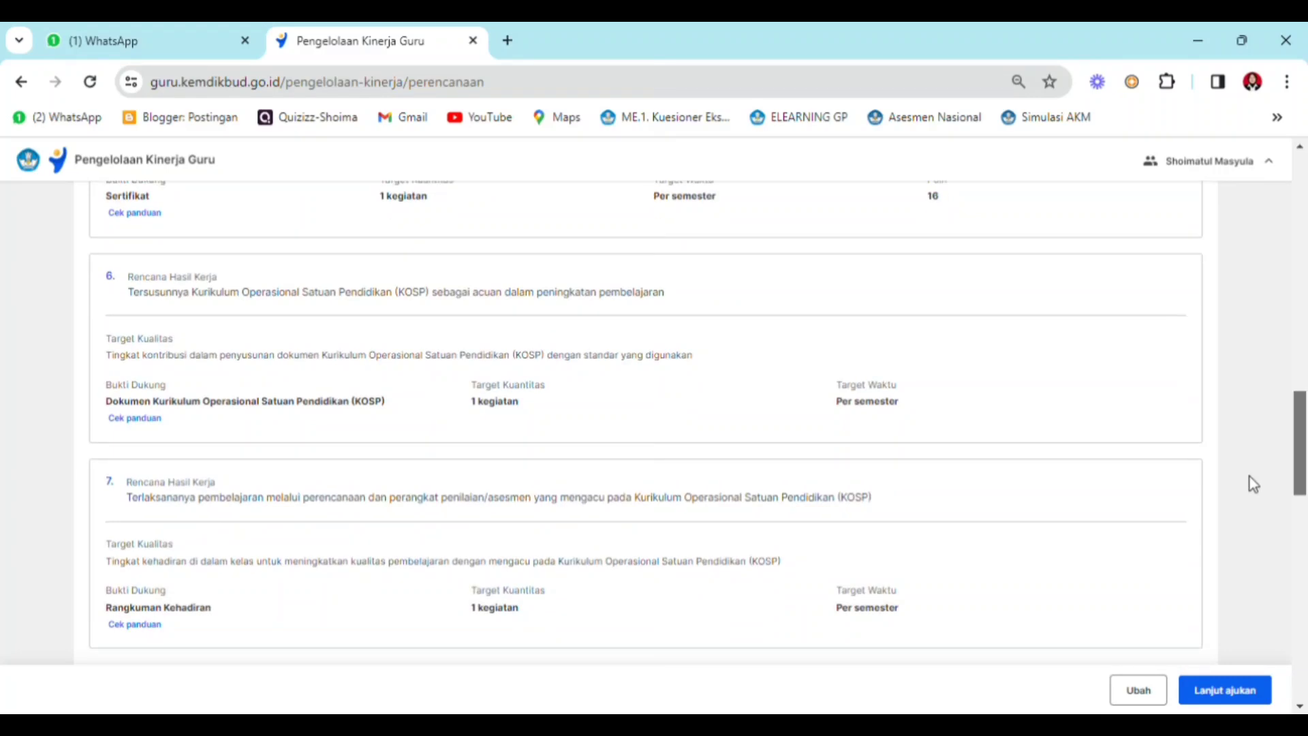
scroll(1251, 478, "down", 3)
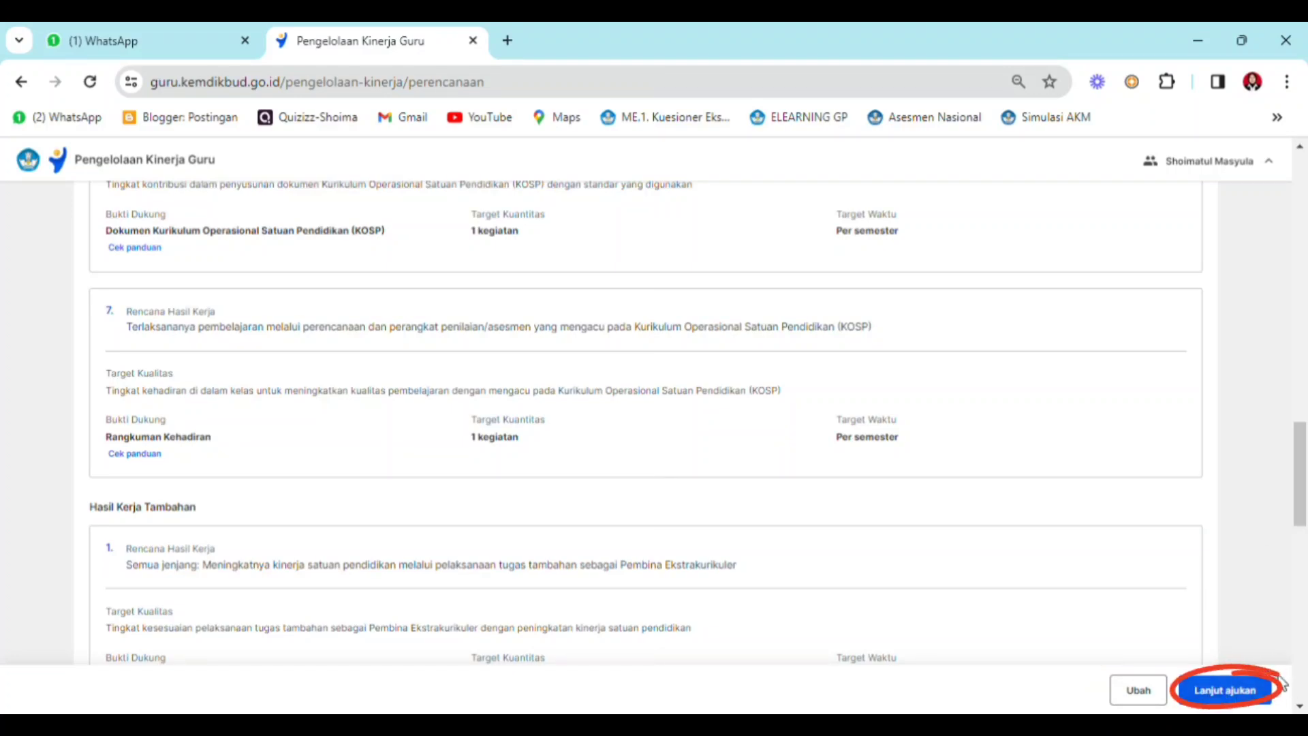
- Submit the Perencanaan Kinerja to the supervisor and return to Beranda
left_click(1238, 697)
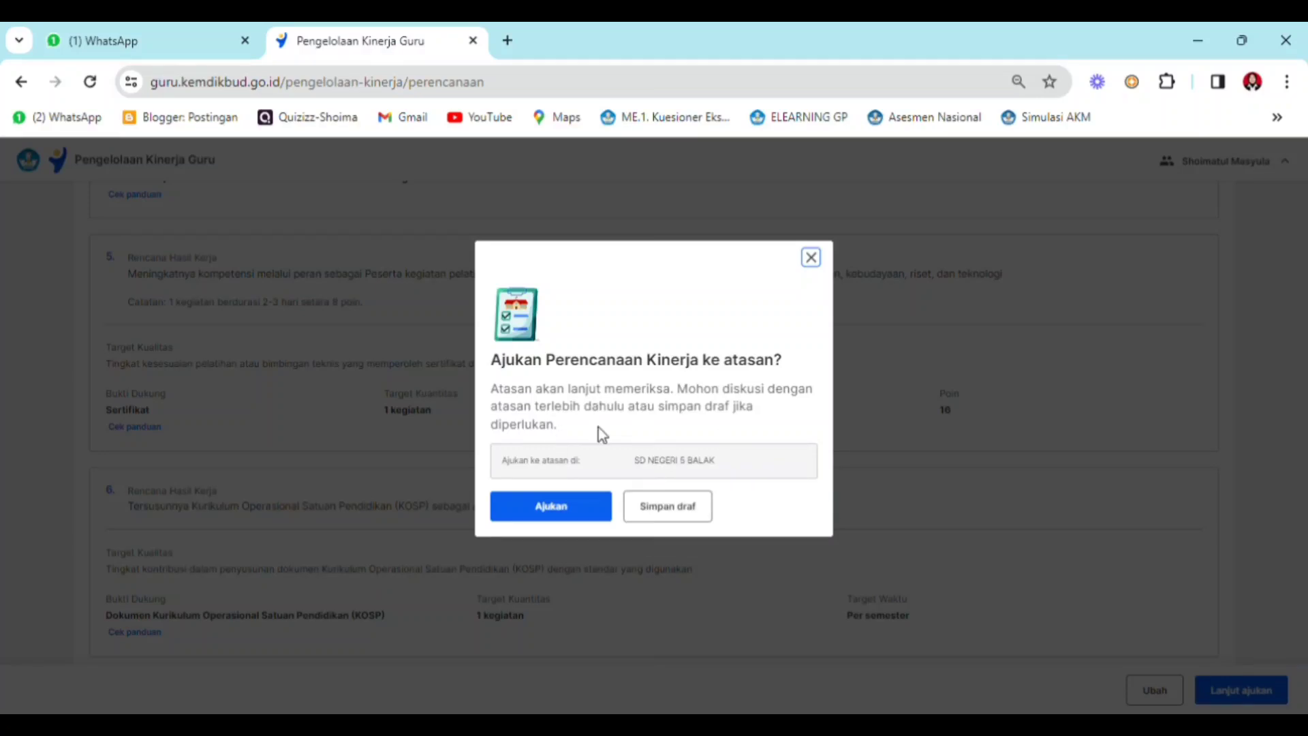
left_click(568, 516)
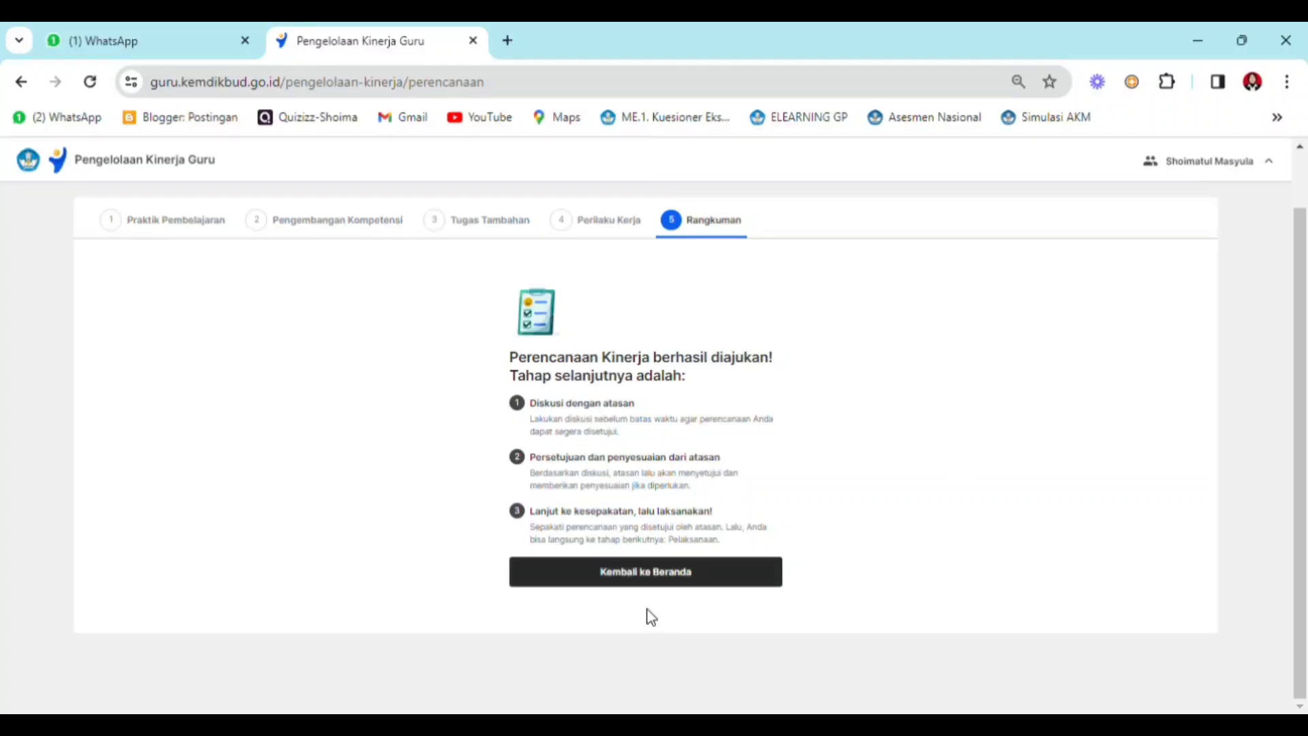
left_click(683, 586)
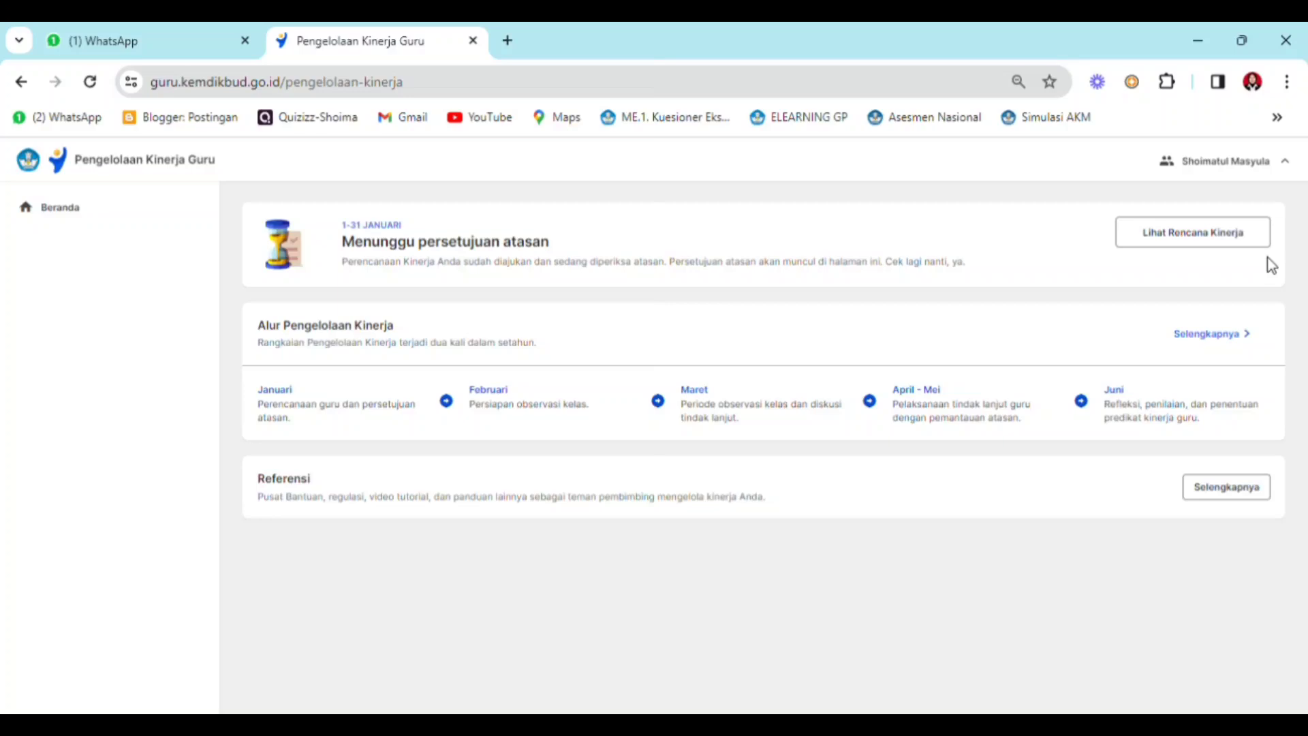
- View the Hasil Kerja Utama section of the submitted Rencana Kinerja and go back to Beranda
left_click(1189, 239)
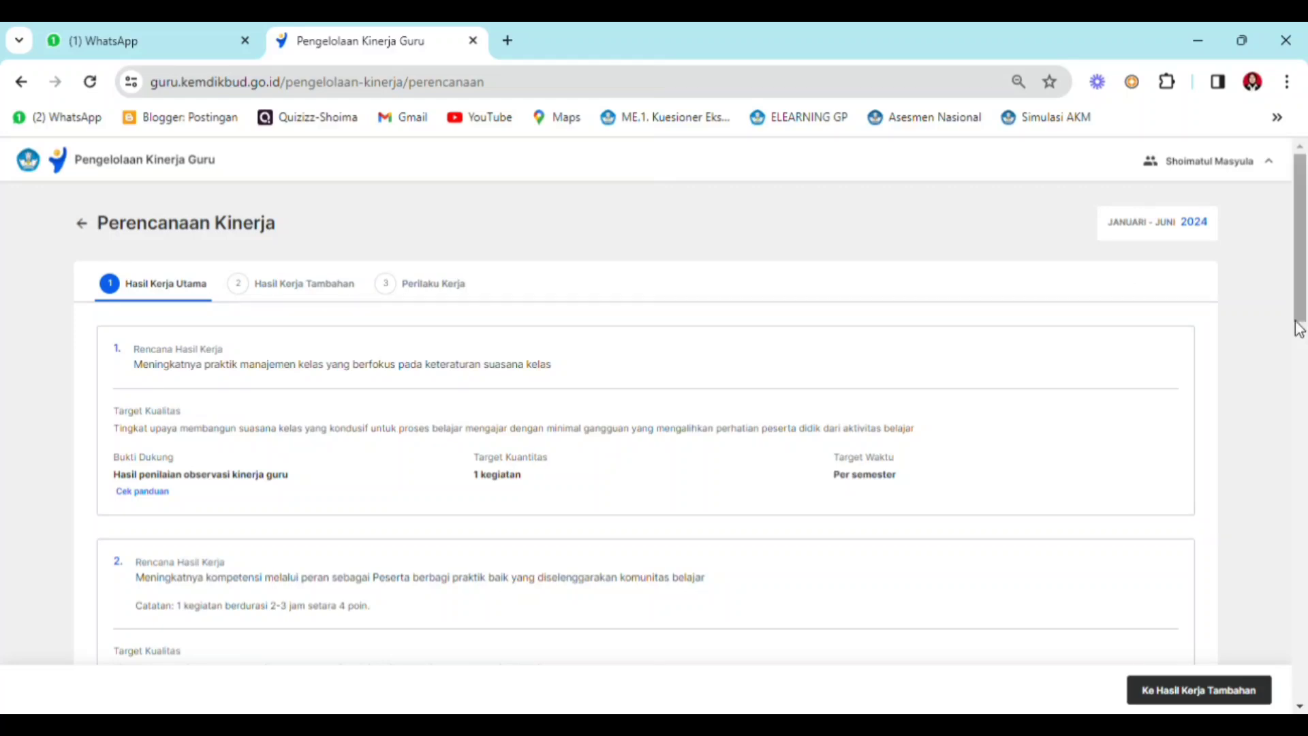
mouse_move(1301, 314)
left_mouse_down()
mouse_move(1301, 587)
mouse_move(1282, 312)
left_mouse_up()
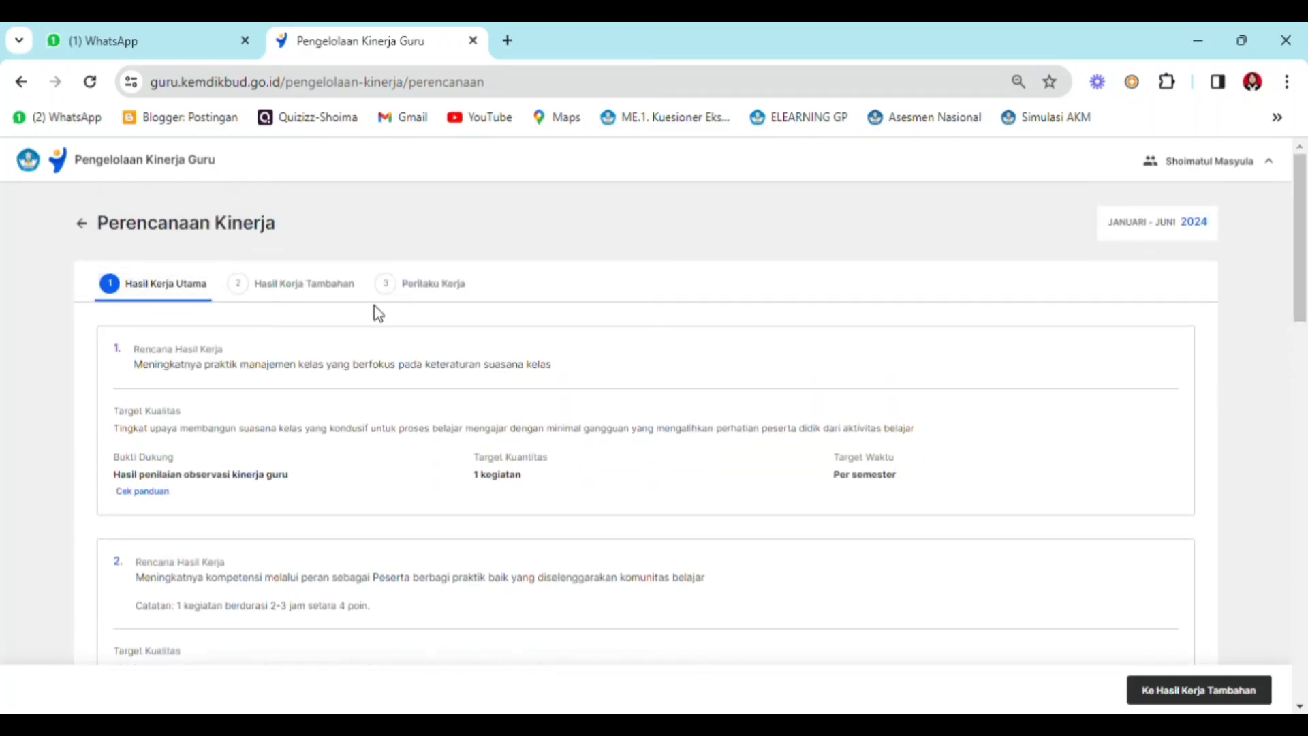
left_click_drag(1303, 299, 1302, 259)
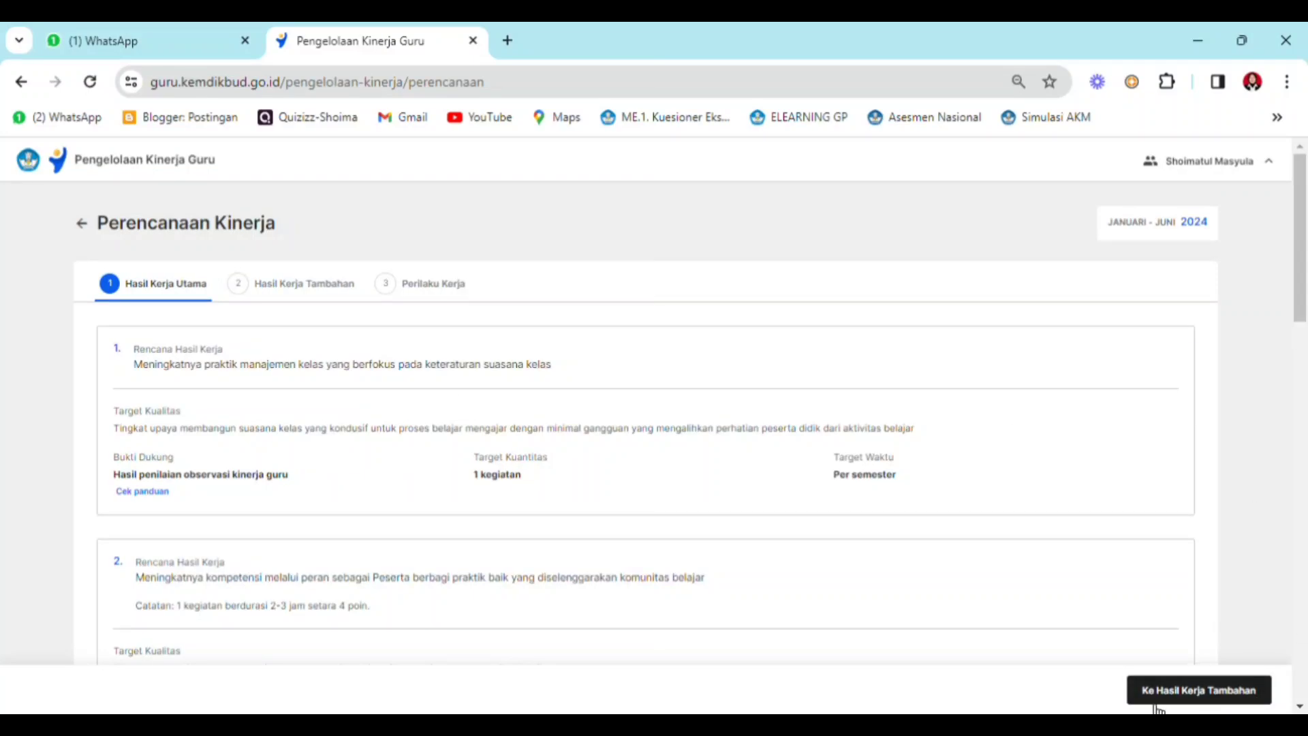
left_click(82, 224)
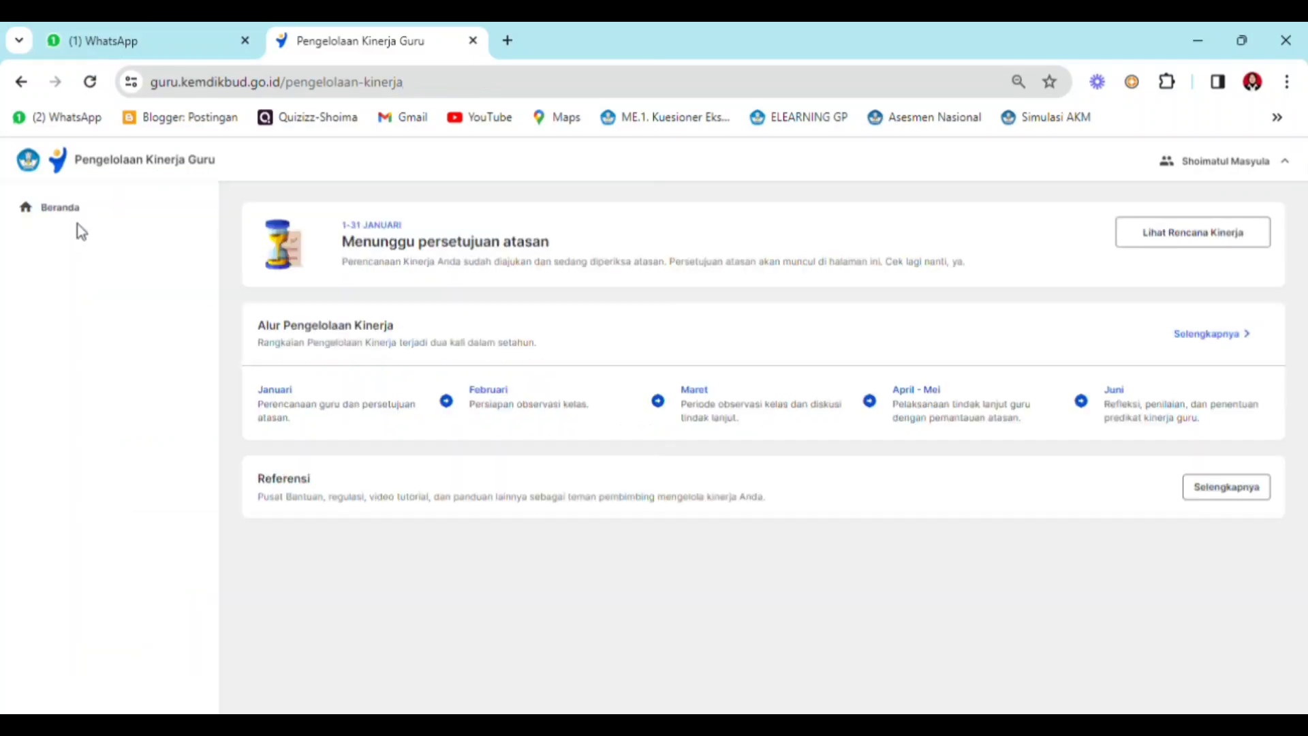